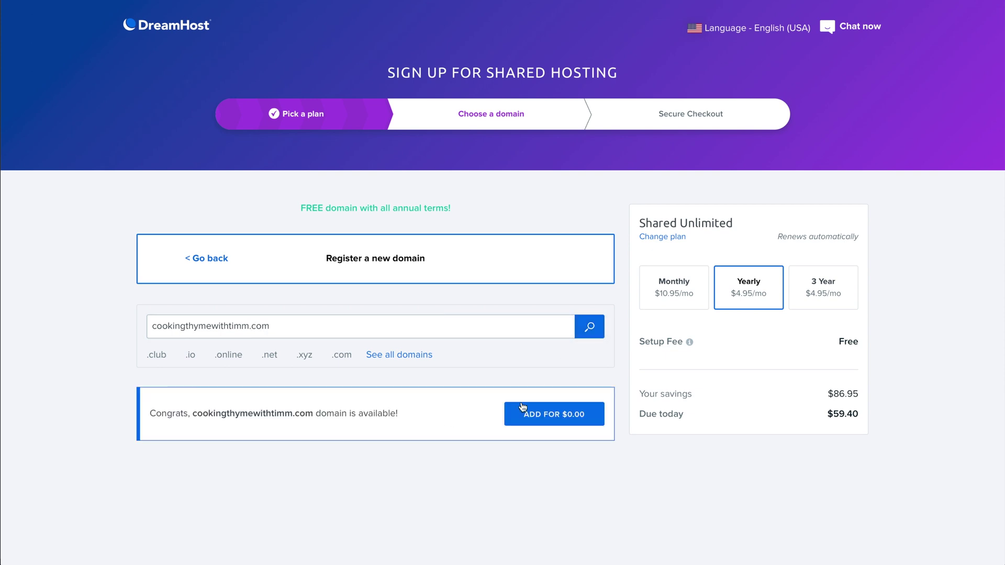
Add the free cookingthymewithtimm.com domain to the order and review the $62.40 checkout summary.
{"action": "left_click", "coordinate": [576, 417]}
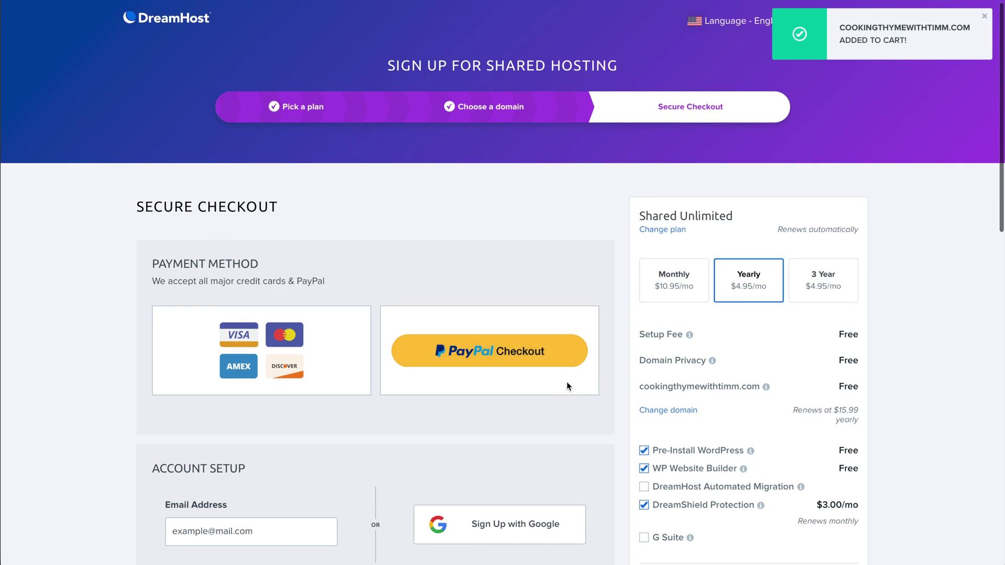
{"action": "scroll", "coordinate": [558, 436], "scroll_direction": "down", "scroll_amount": 1}
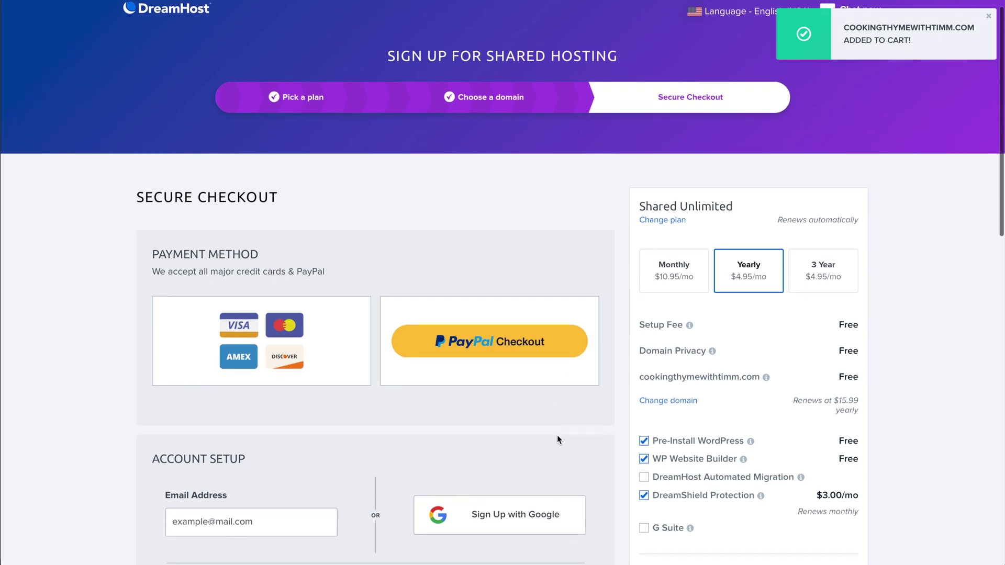
{"action": "scroll", "coordinate": [555, 435], "scroll_direction": "down", "scroll_amount": 1}
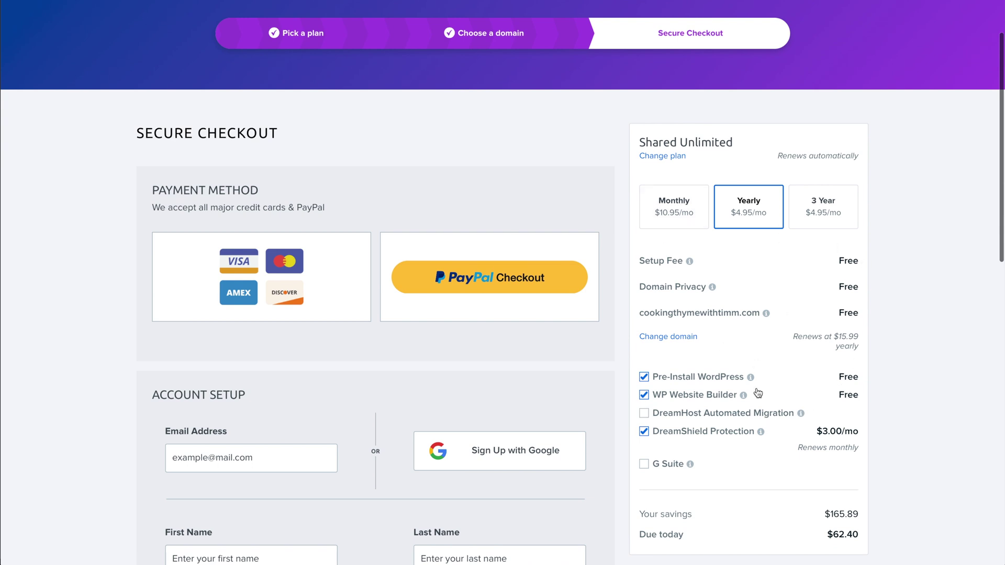
{"action": "scroll", "coordinate": [749, 362], "scroll_direction": "down", "scroll_amount": 1}
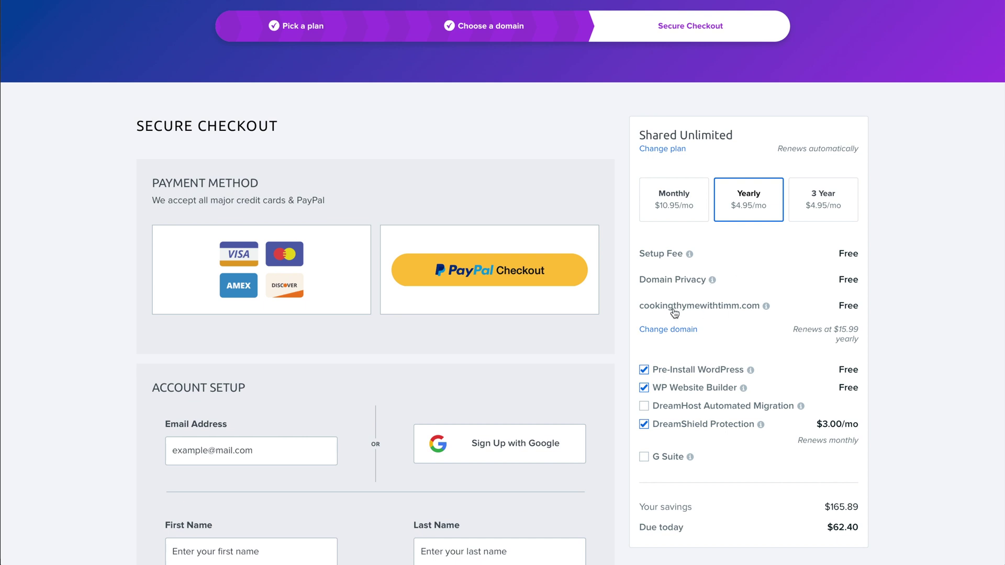
{"action": "scroll", "coordinate": [824, 316], "scroll_direction": "down", "scroll_amount": 2}
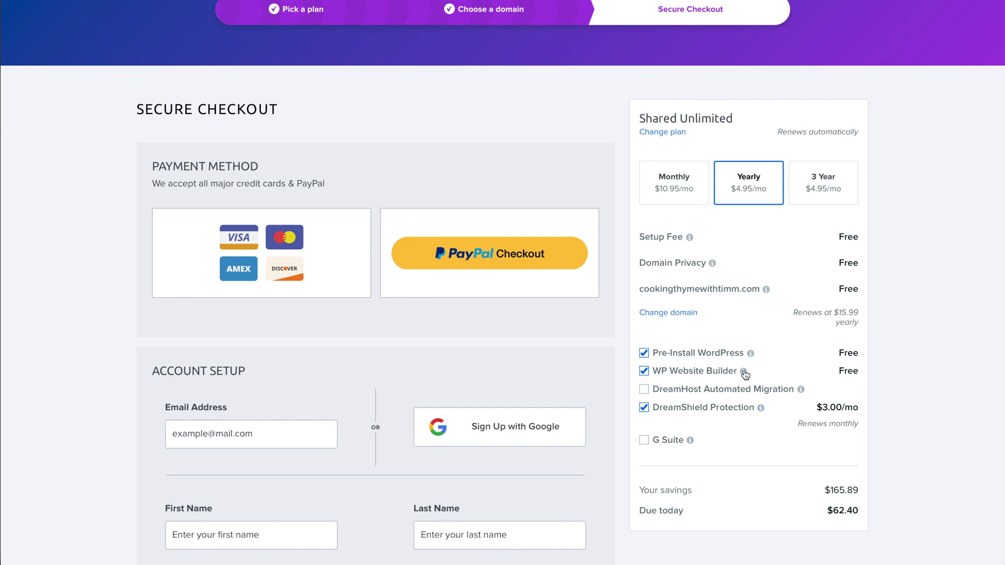
Remove the WP Website Builder and DreamShield Protection add-ons, lowering the total to $59.40.
{"action": "left_click", "coordinate": [643, 373]}
{"action": "mouse_move", "coordinate": [762, 412]}
{"action": "left_click", "coordinate": [644, 407]}
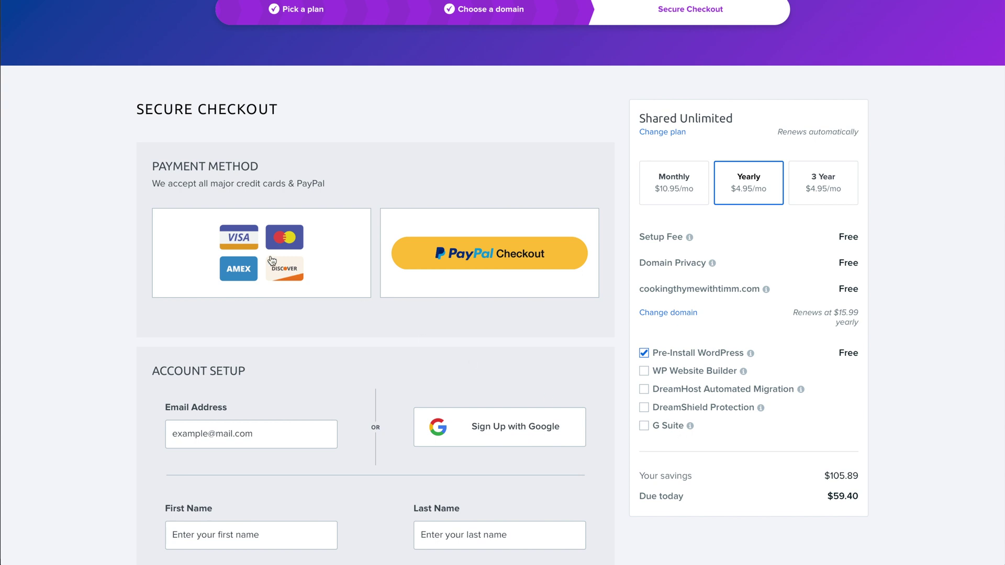
Choose credit card payment and go through the billing form to submit the order.
{"action": "left_click", "coordinate": [288, 246]}
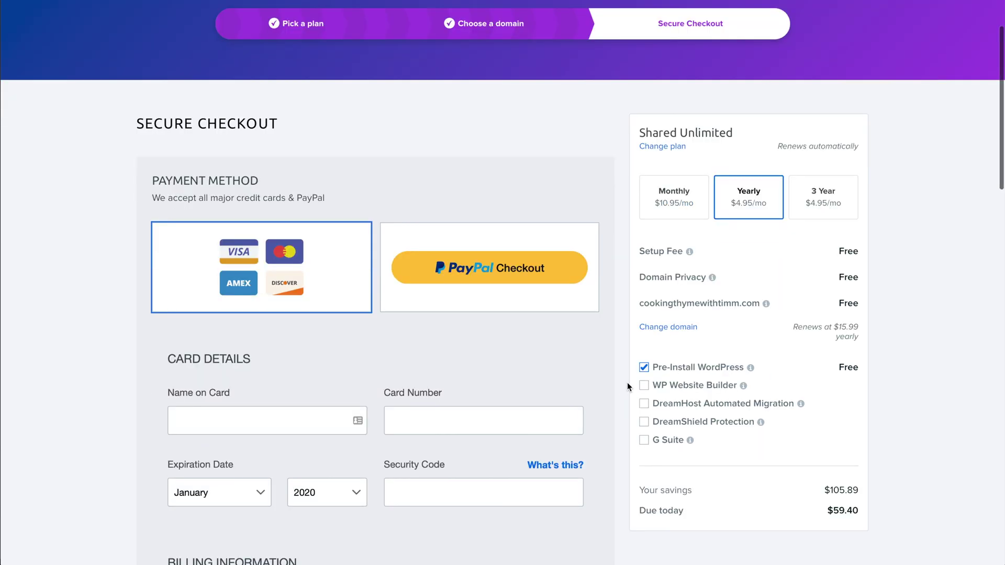
{"action": "scroll", "coordinate": [579, 354], "scroll_direction": "down", "scroll_amount": 7}
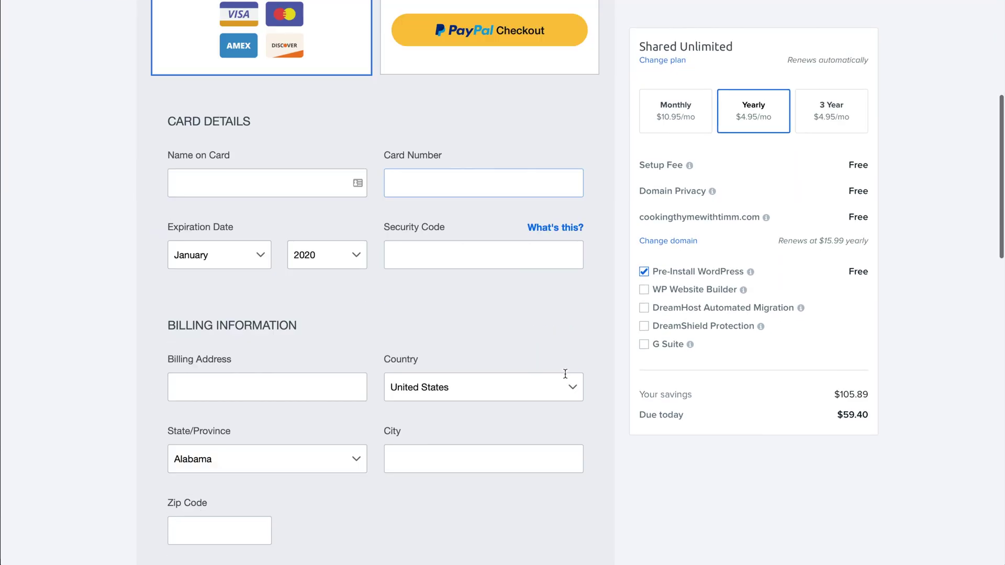
{"action": "scroll", "coordinate": [518, 278], "scroll_direction": "down", "scroll_amount": 12}
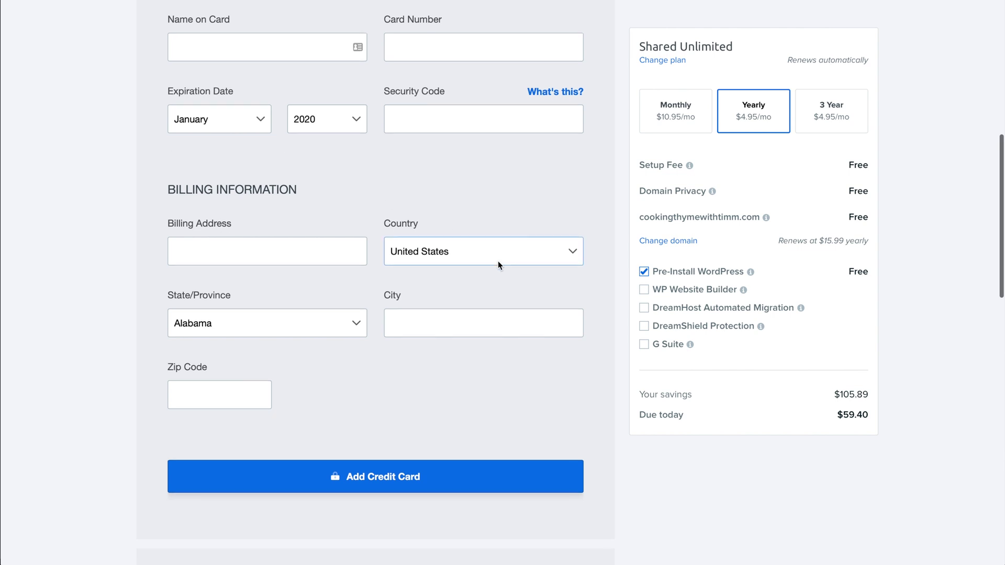
{"action": "scroll", "coordinate": [518, 280], "scroll_direction": "down", "scroll_amount": 3}
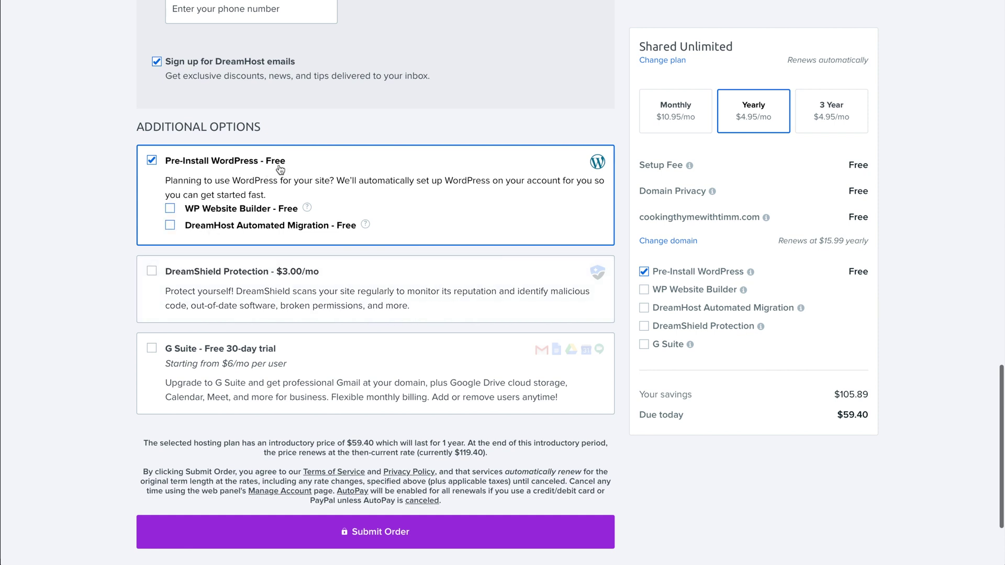
{"action": "scroll", "coordinate": [457, 204], "scroll_direction": "down", "scroll_amount": 1}
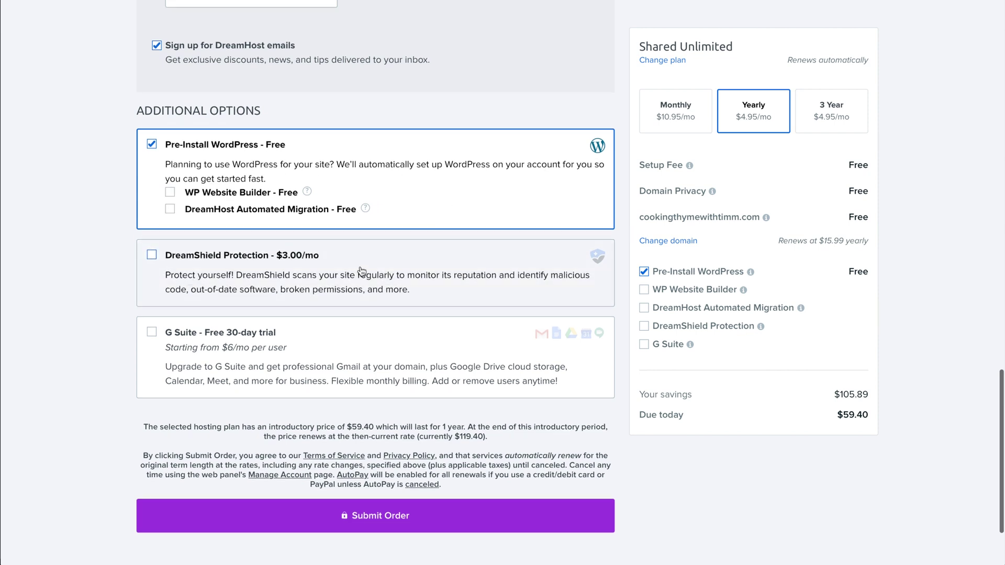
{"action": "scroll", "coordinate": [418, 278], "scroll_direction": "down", "scroll_amount": 1}
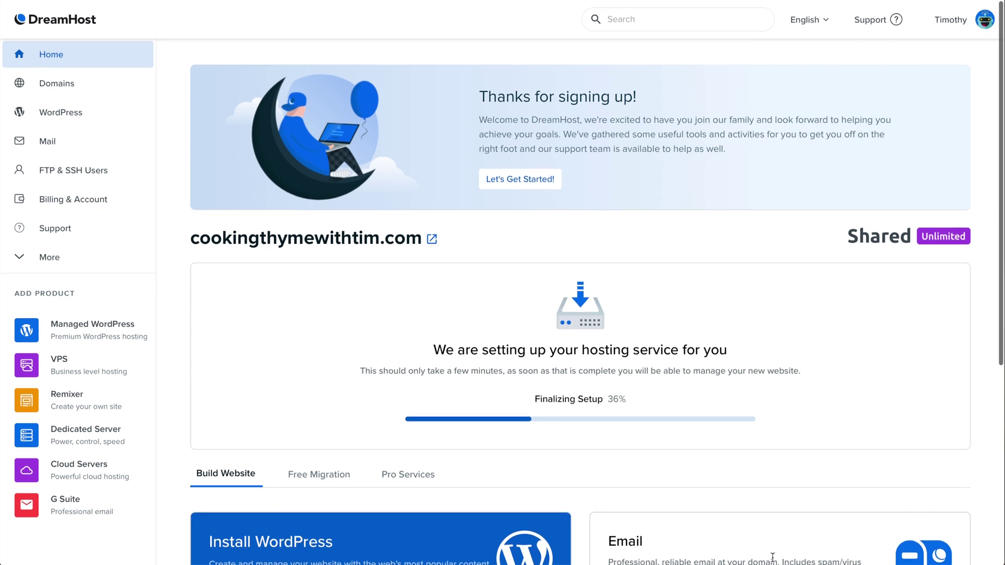
Start the email setup from the dashboard's Email card for the new domain.
{"action": "scroll", "coordinate": [809, 344], "scroll_direction": "down", "scroll_amount": 3}
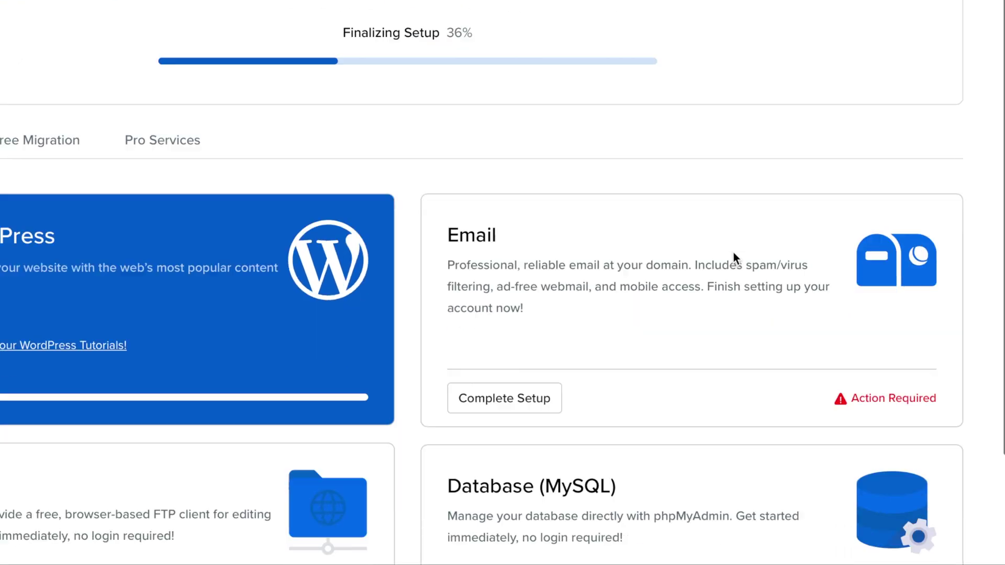
{"action": "scroll", "coordinate": [734, 255], "scroll_direction": "down", "scroll_amount": 2}
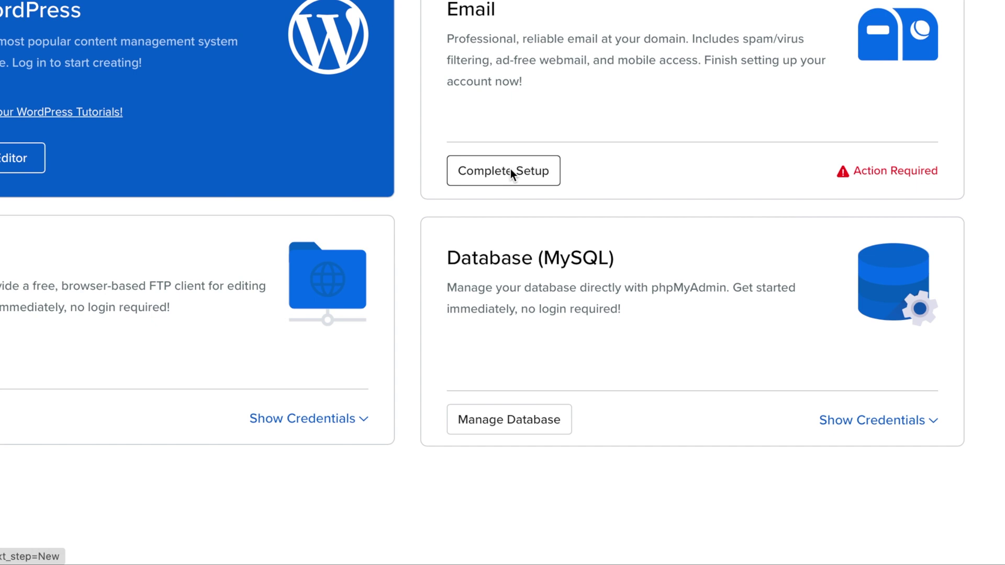
{"action": "left_click", "coordinate": [511, 334]}
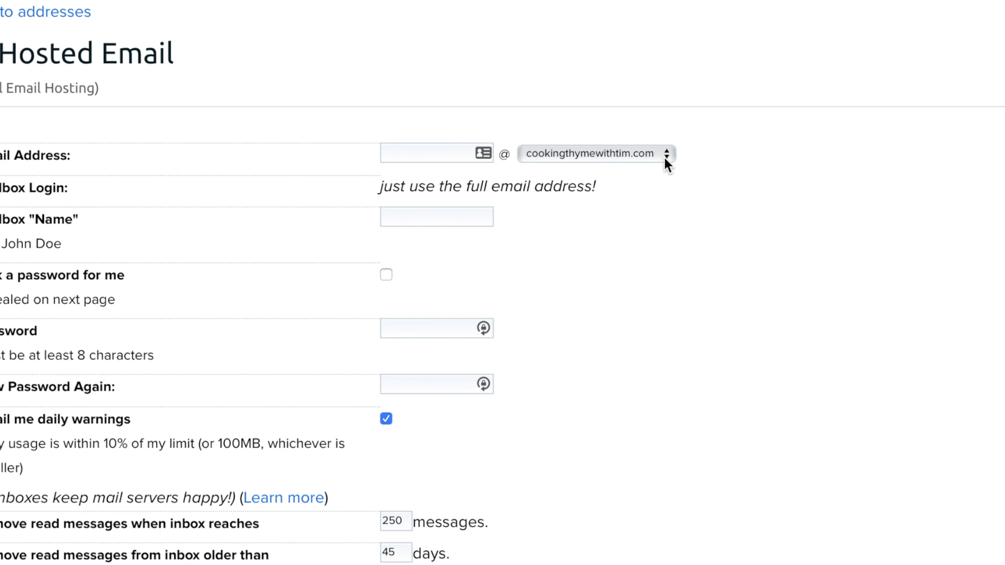
Keep cookingthymewithtim.com as the domain and enter the mailbox's address name.
{"action": "left_click", "coordinate": [659, 149]}
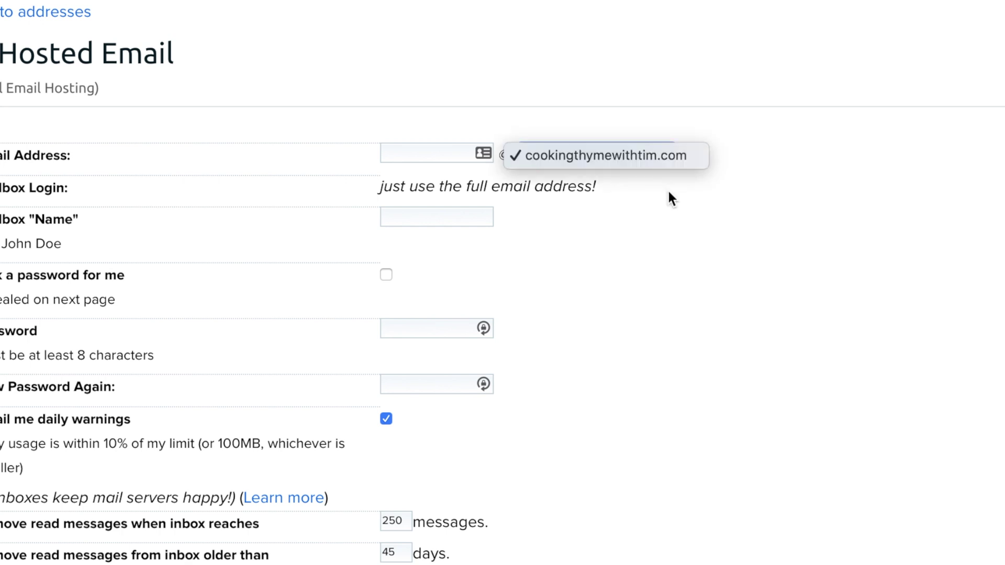
{"action": "left_click", "coordinate": [696, 231]}
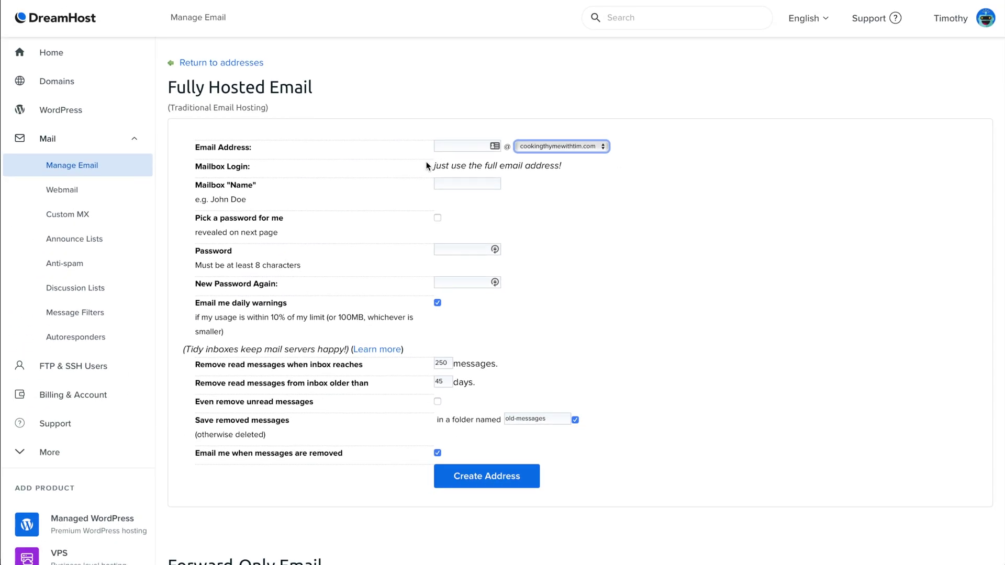
{"action": "left_click", "coordinate": [456, 145]}
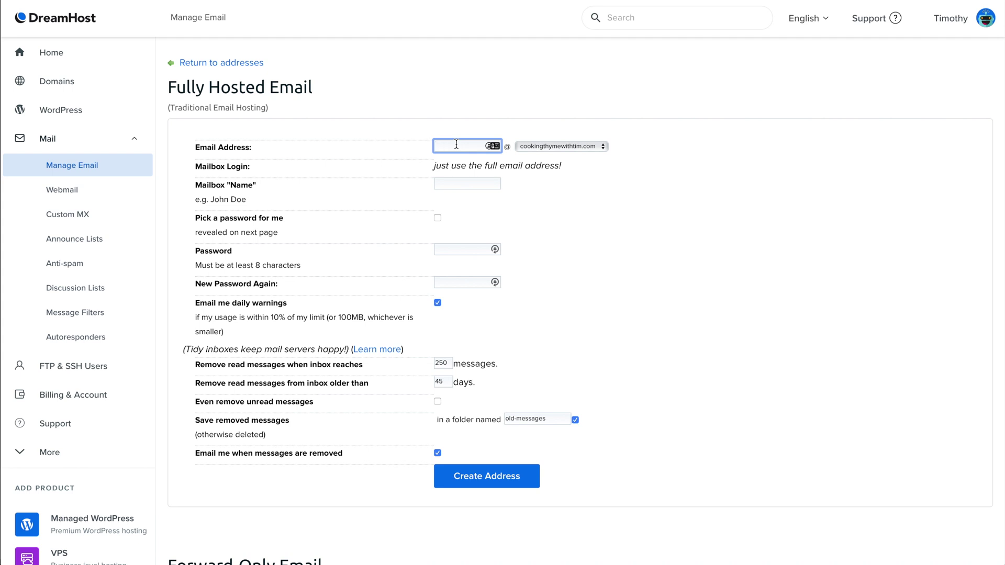
{"action": "left_click", "coordinate": [634, 190]}
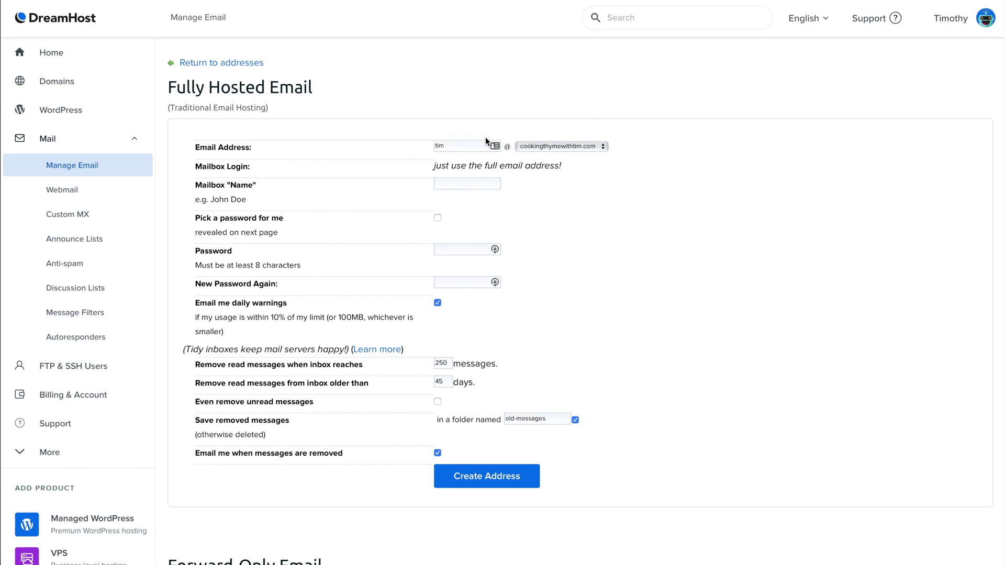
Enter the owner's full name as the mailbox name and fill in the password twice.
{"action": "left_click", "coordinate": [472, 186]}
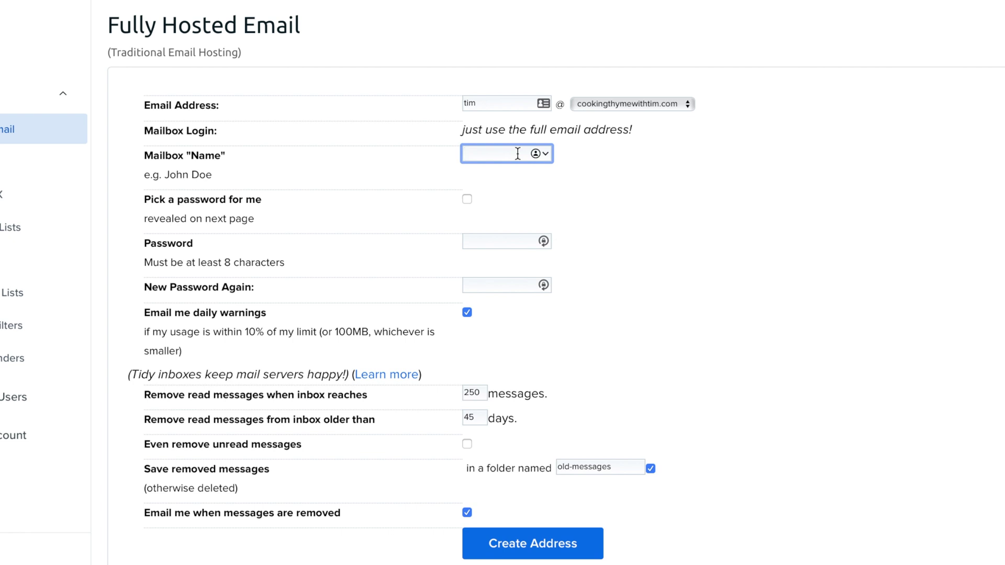
{"action": "left_click", "coordinate": [702, 178]}
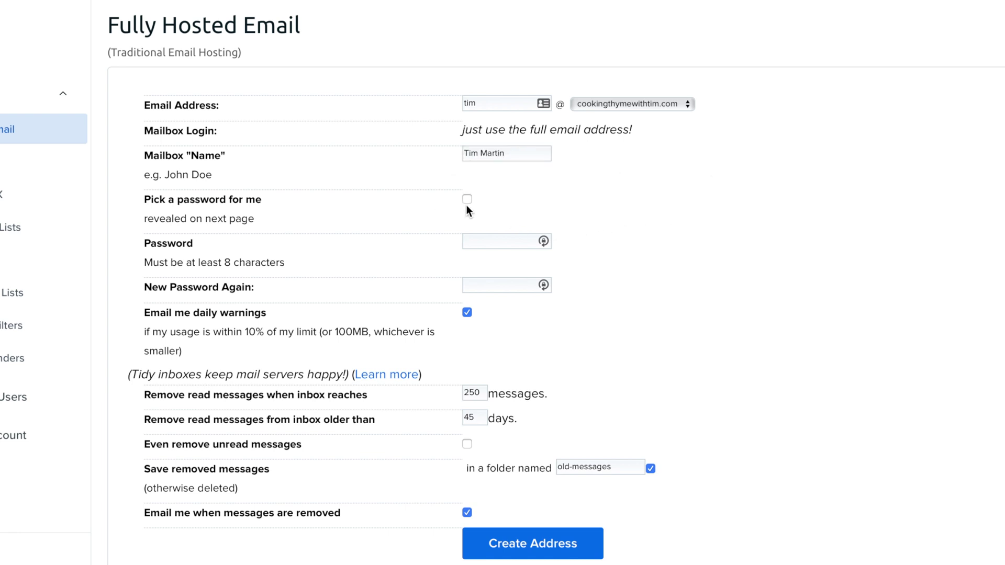
{"action": "left_click", "coordinate": [500, 242]}
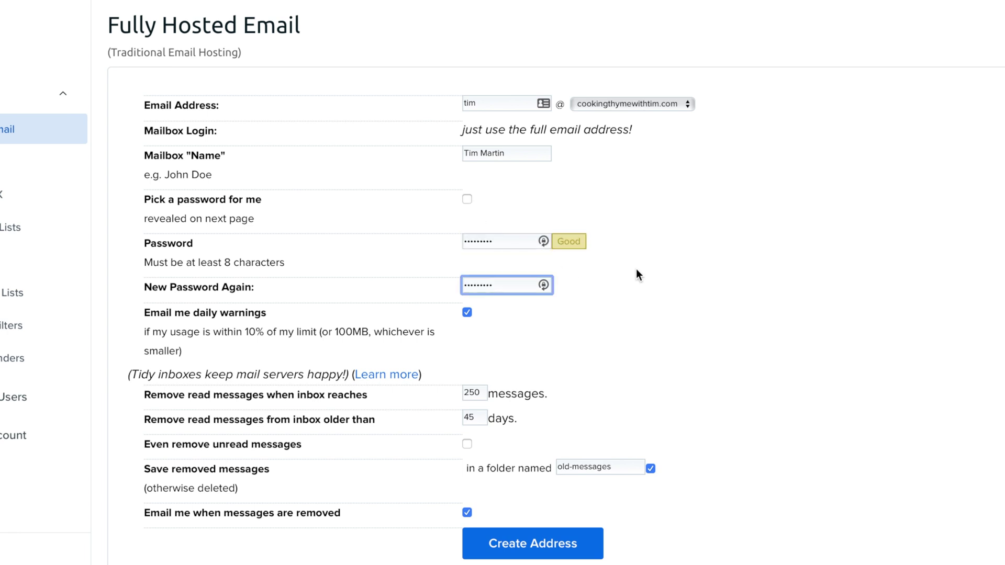
{"action": "left_click", "coordinate": [636, 269]}
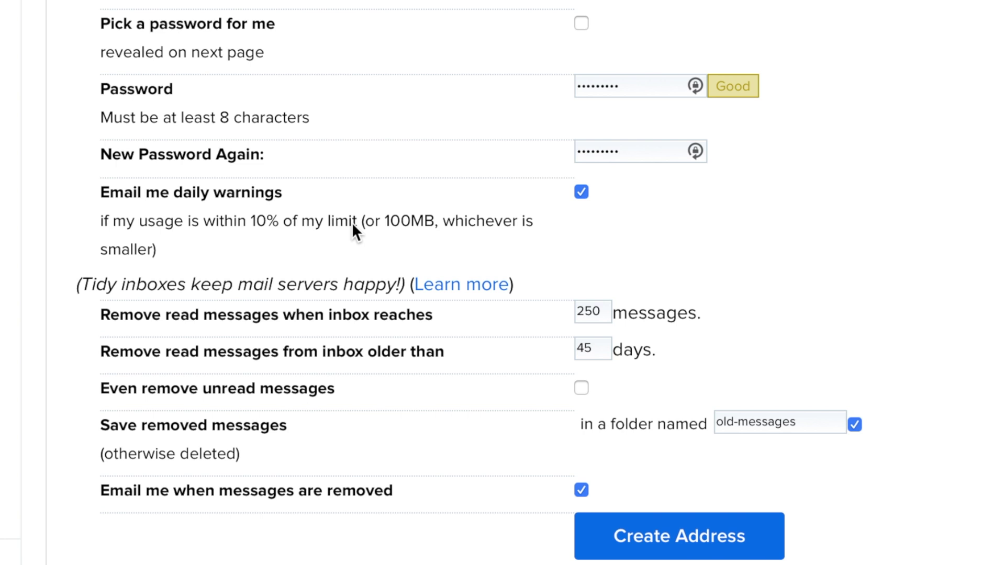
{"action": "scroll", "coordinate": [343, 322], "scroll_direction": "down", "scroll_amount": 2}
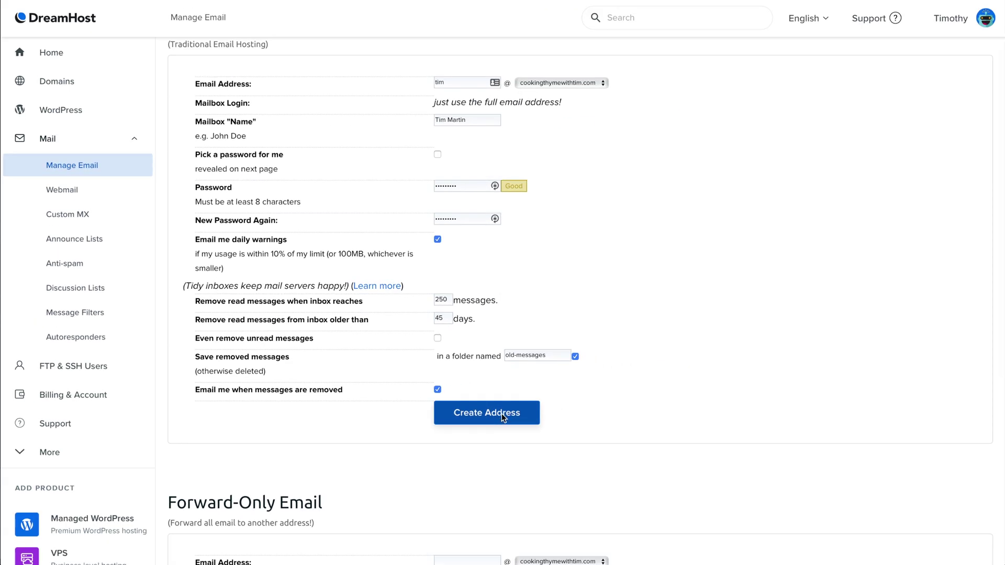
Create the first mailbox and open a blank form for another email address.
{"action": "left_click", "coordinate": [502, 414]}
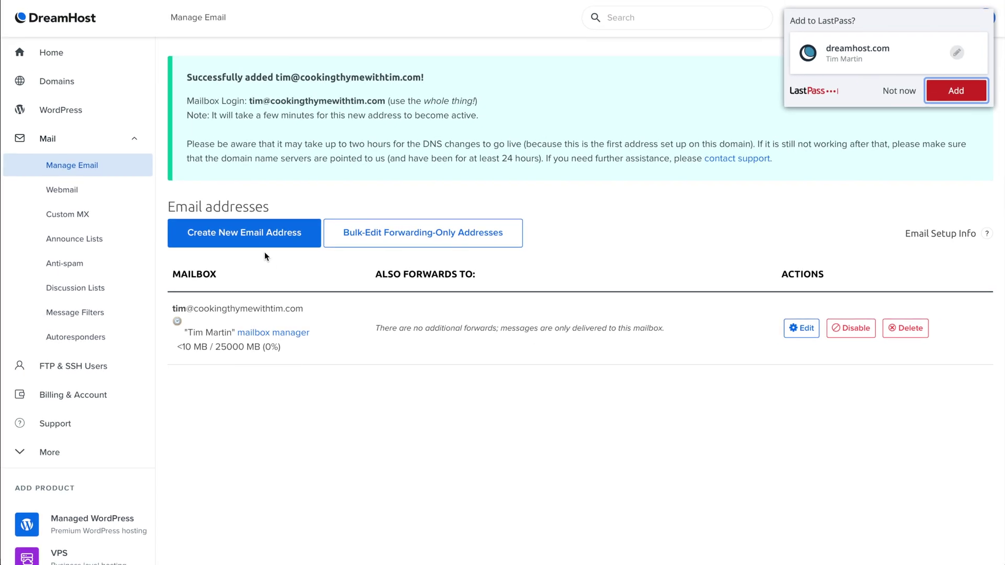
{"action": "left_click", "coordinate": [260, 233]}
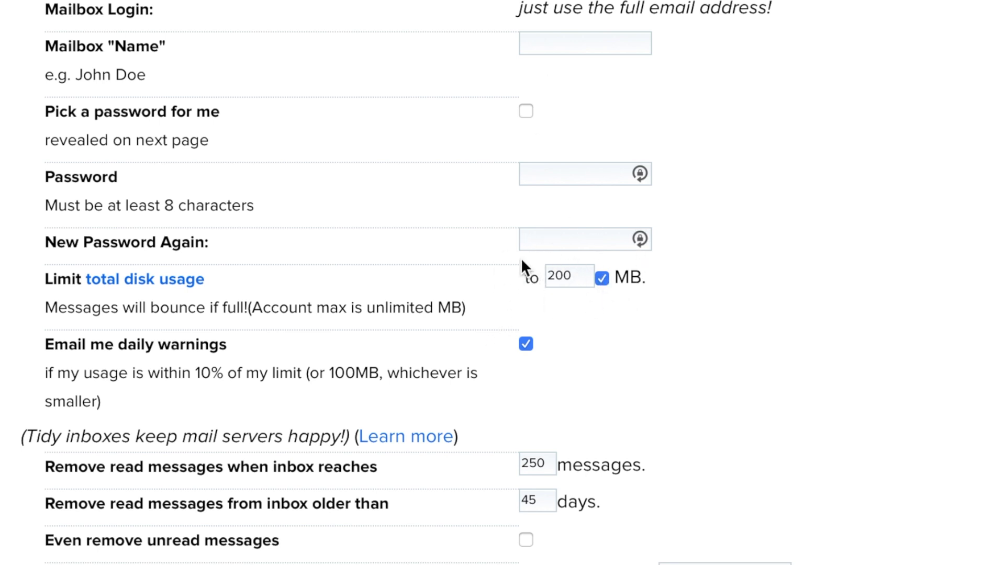
{"action": "double_click", "coordinate": [549, 281]}
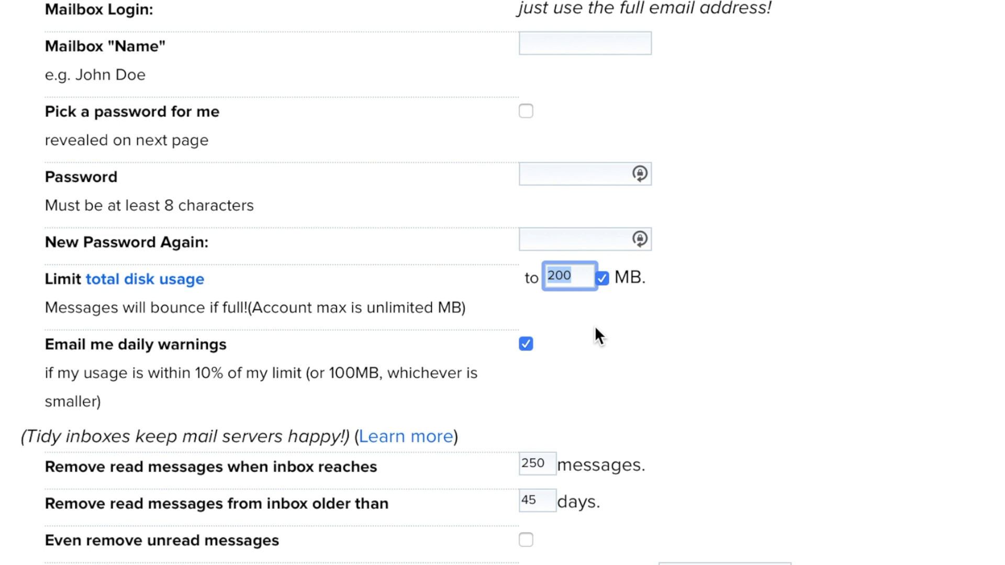
{"action": "type", "text": "10"}
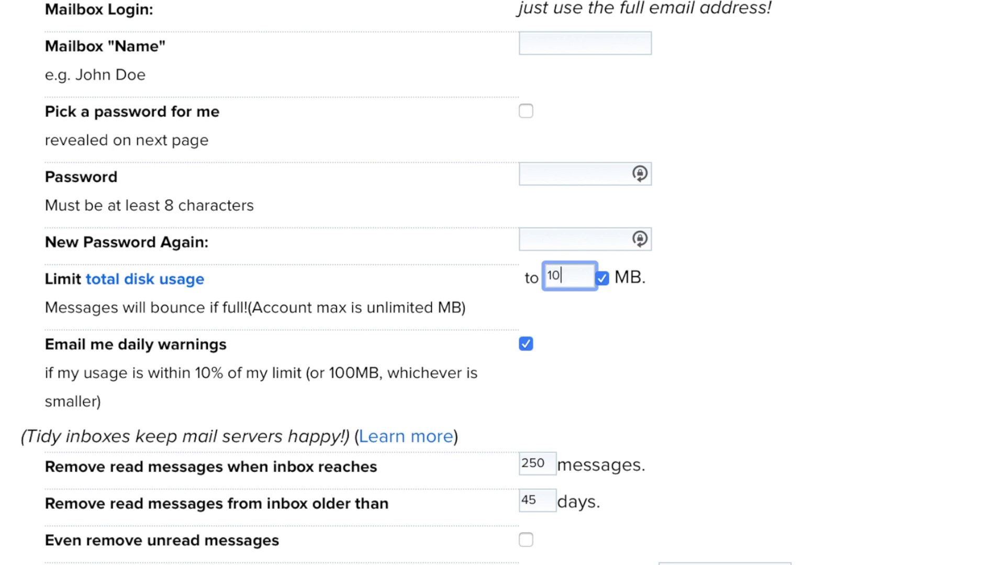
{"action": "type", "text": "000"}
{"action": "left_click", "coordinate": [576, 2]}
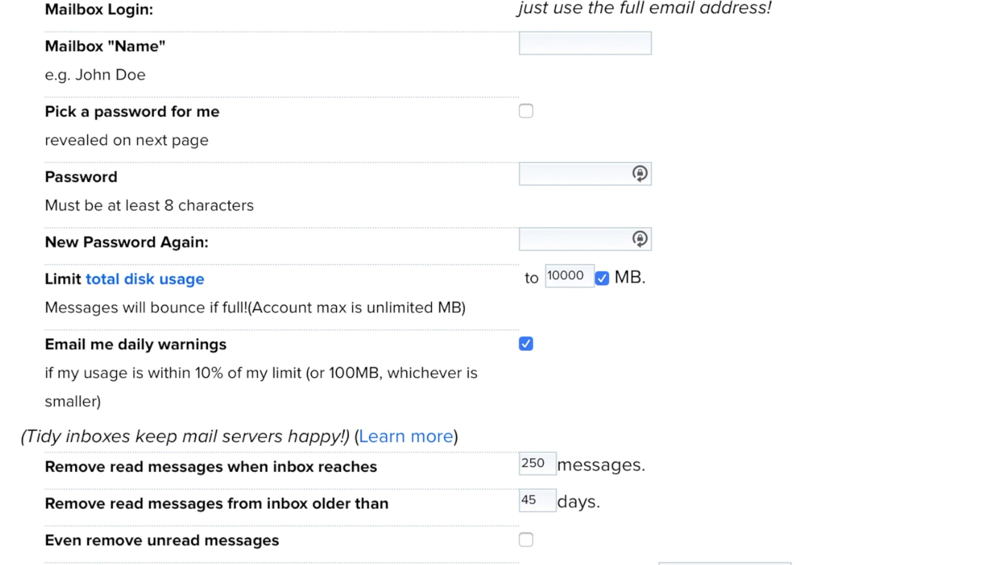
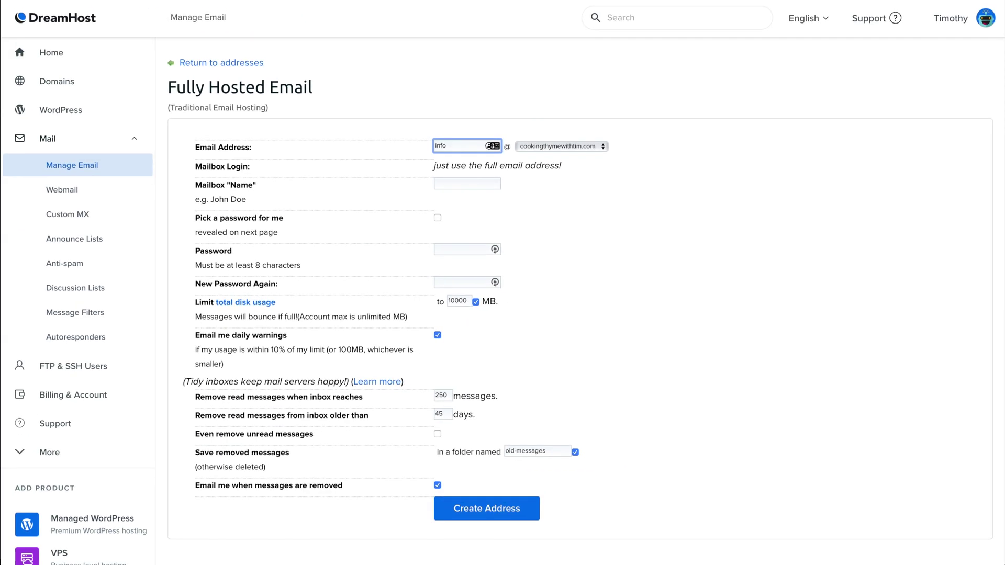
Name the mailbox 'Cooking Thyme With Tim', paste the password twice, and create it.
{"action": "left_click", "coordinate": [470, 184]}
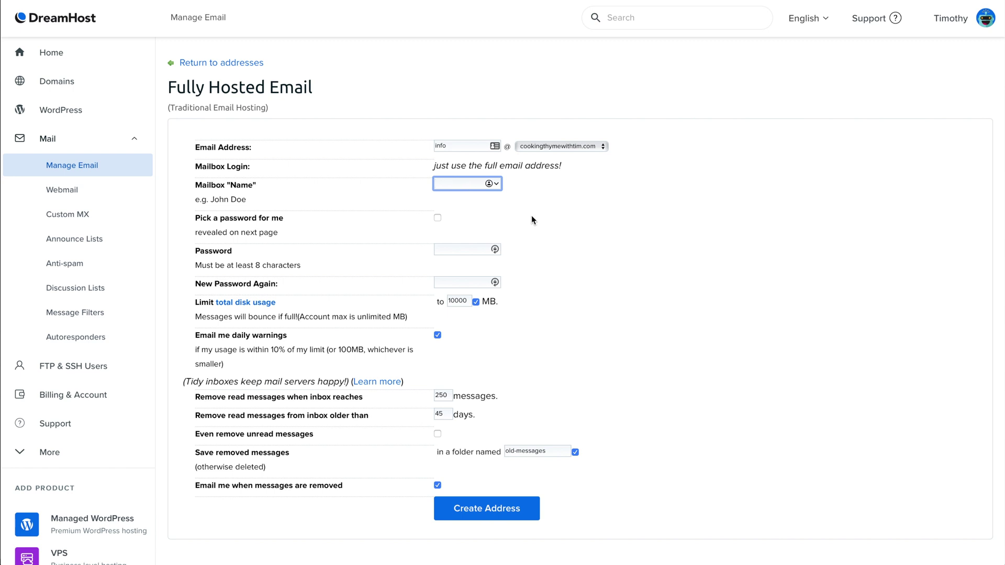
{"action": "type", "text": "Cooking T"}
{"action": "type", "text": "hyme With Tim"}
{"action": "left_click", "coordinate": [459, 251]}
{"action": "key", "text": "ctrl+v"}
{"action": "key", "text": "Tab"}
{"action": "key", "text": "ctrl+v"}
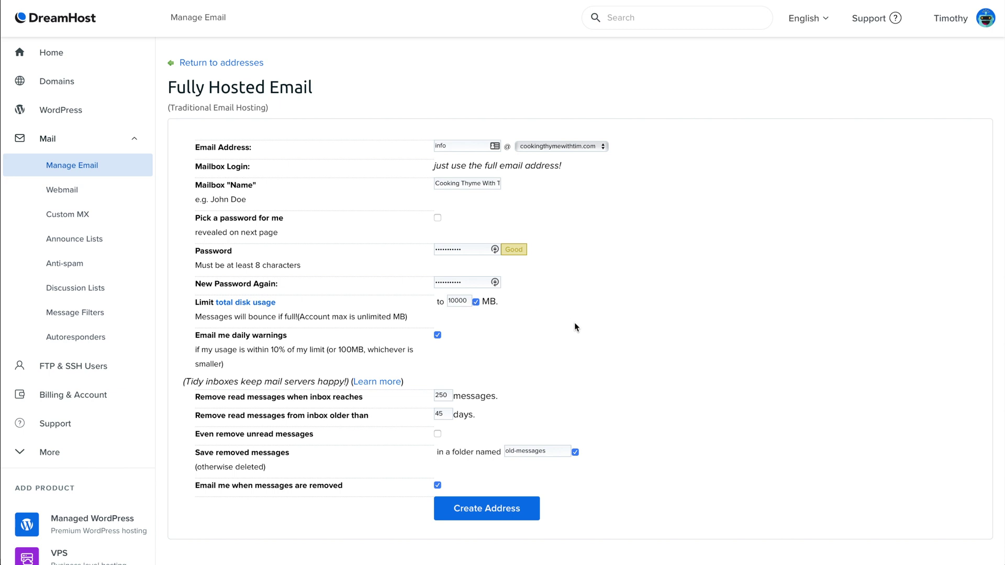
{"action": "scroll", "coordinate": [561, 330], "scroll_direction": "down", "scroll_amount": 2}
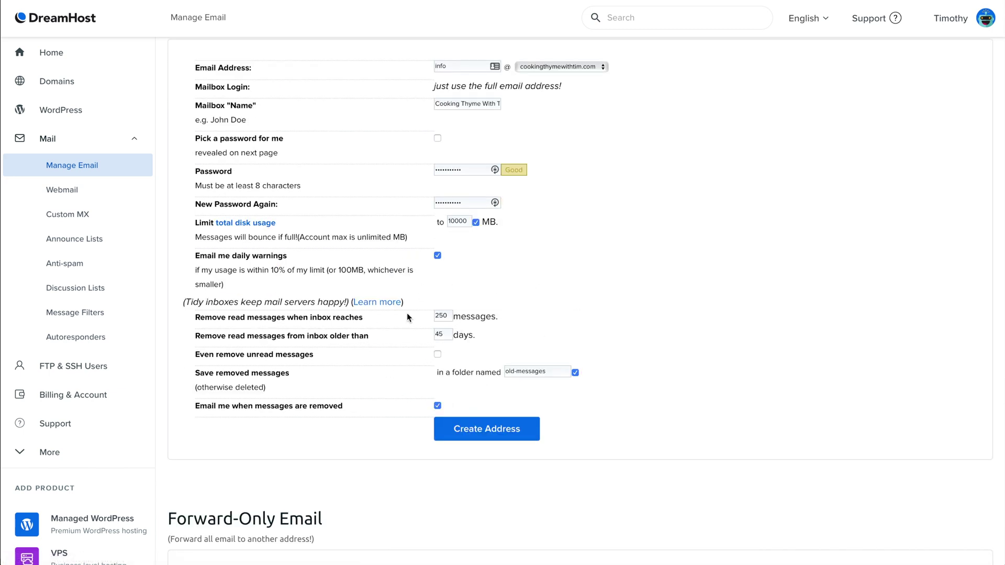
{"action": "left_click", "coordinate": [503, 430]}
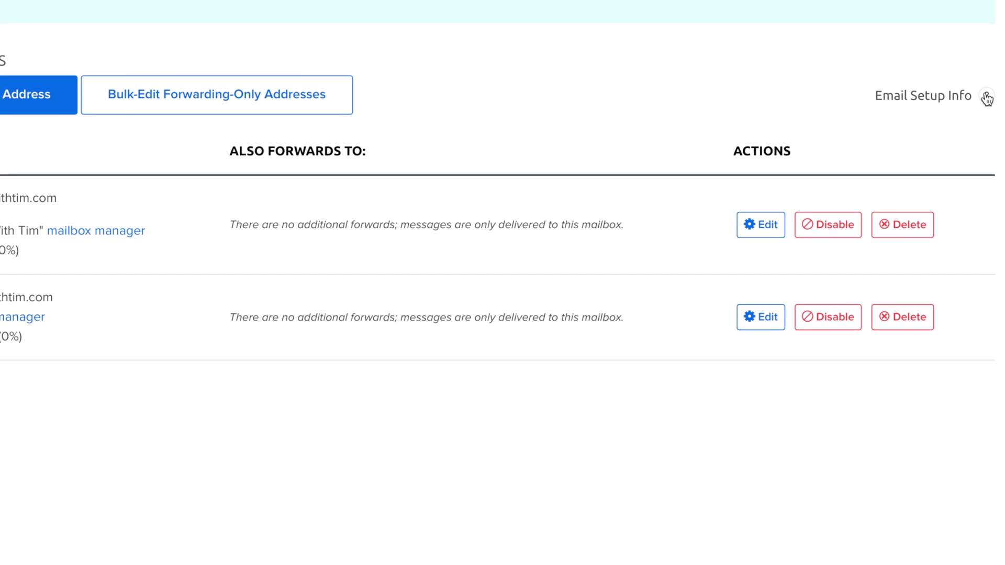
Show the email client server settings.
{"action": "left_click", "coordinate": [986, 97]}
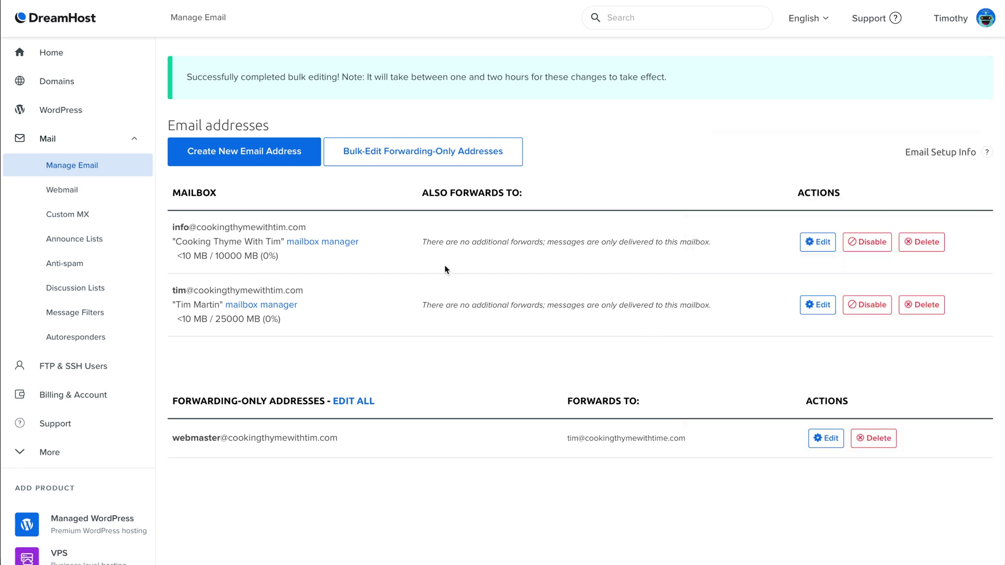
View the domain's webmail URLs, then return to the hosting home panel.
{"action": "left_click", "coordinate": [76, 196]}
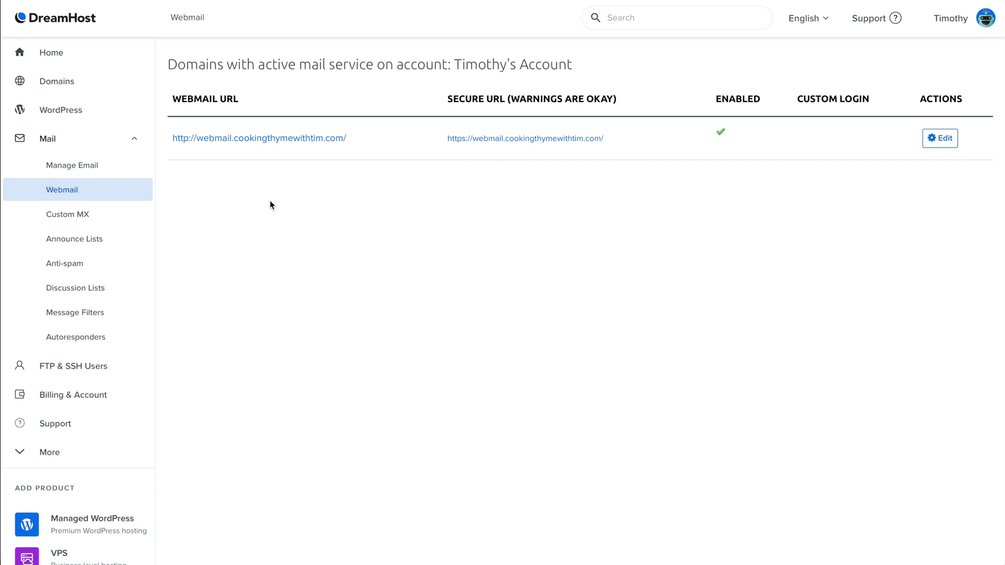
{"action": "left_click", "coordinate": [71, 56]}
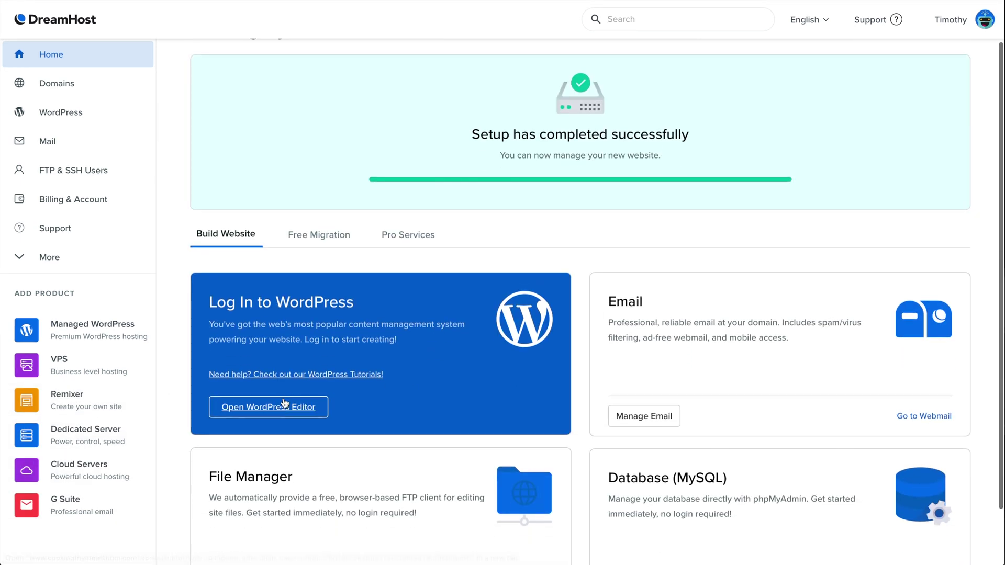
Log in to the WordPress dashboard and open the administrator's Users > Profile page.
{"action": "left_click", "coordinate": [283, 406]}
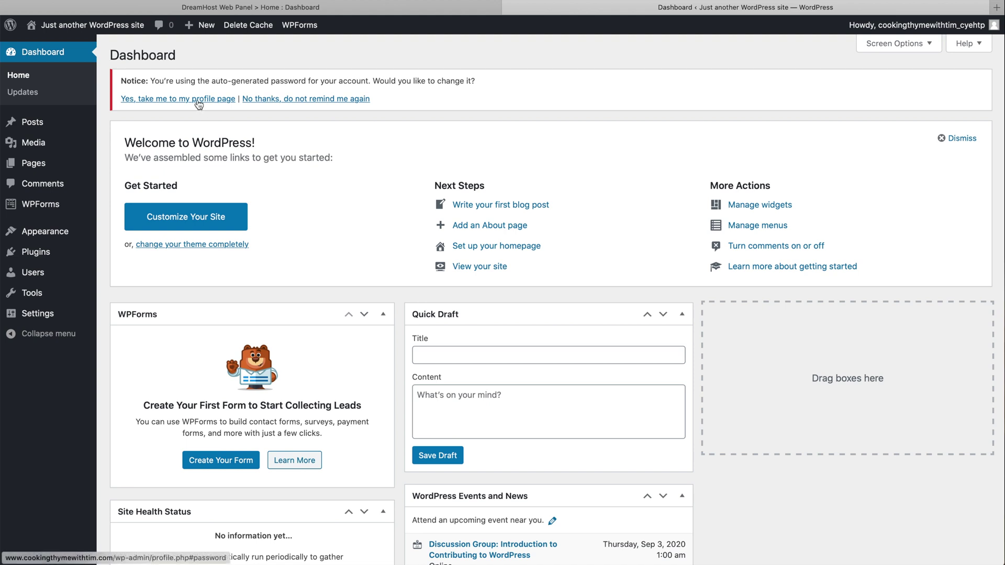
{"action": "mouse_move", "coordinate": [41, 279]}
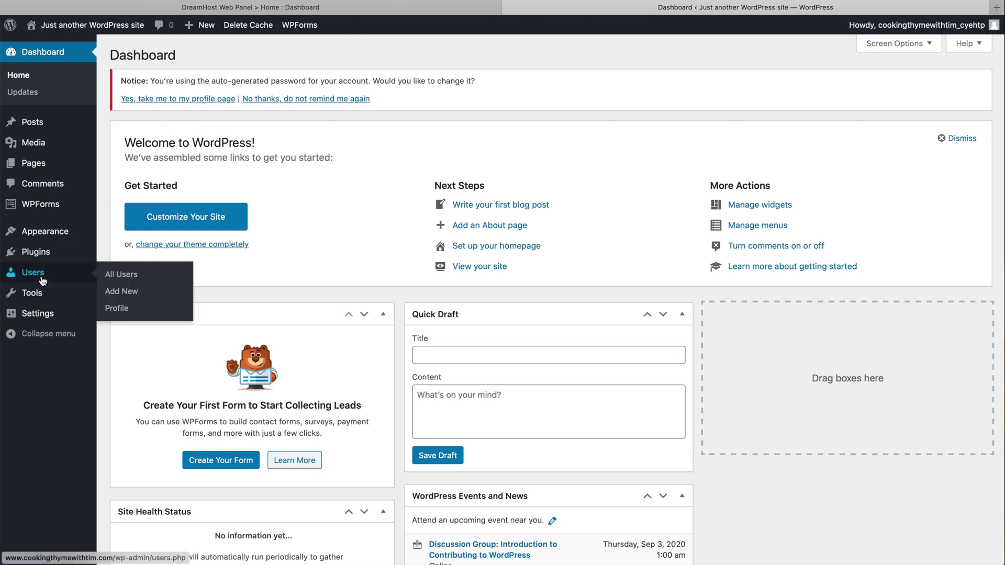
{"action": "left_click", "coordinate": [116, 309]}
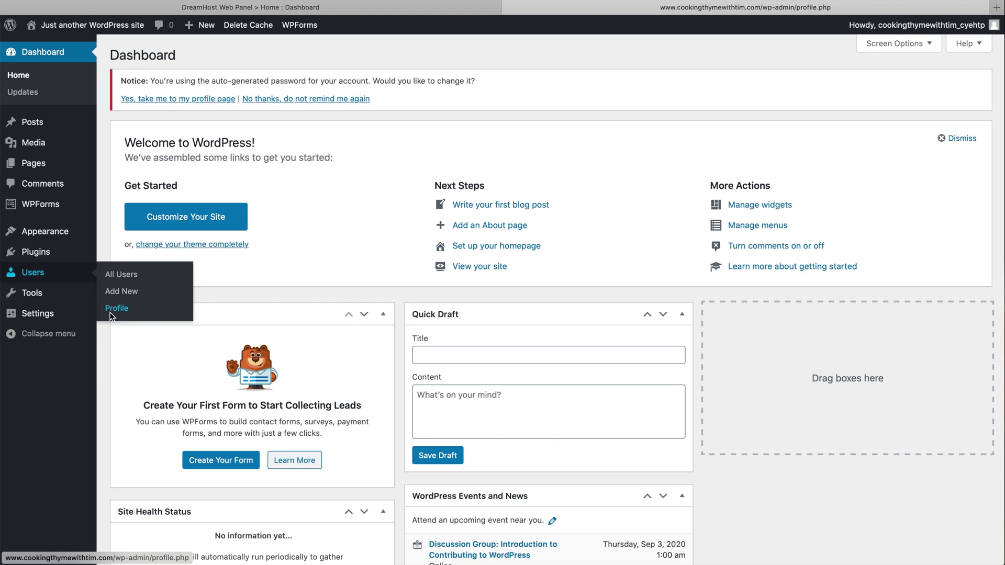
Scroll through the administrator's Profile page, glancing at the DreamHost panel before returning.
{"action": "scroll", "coordinate": [153, 301], "scroll_direction": "down", "scroll_amount": 3}
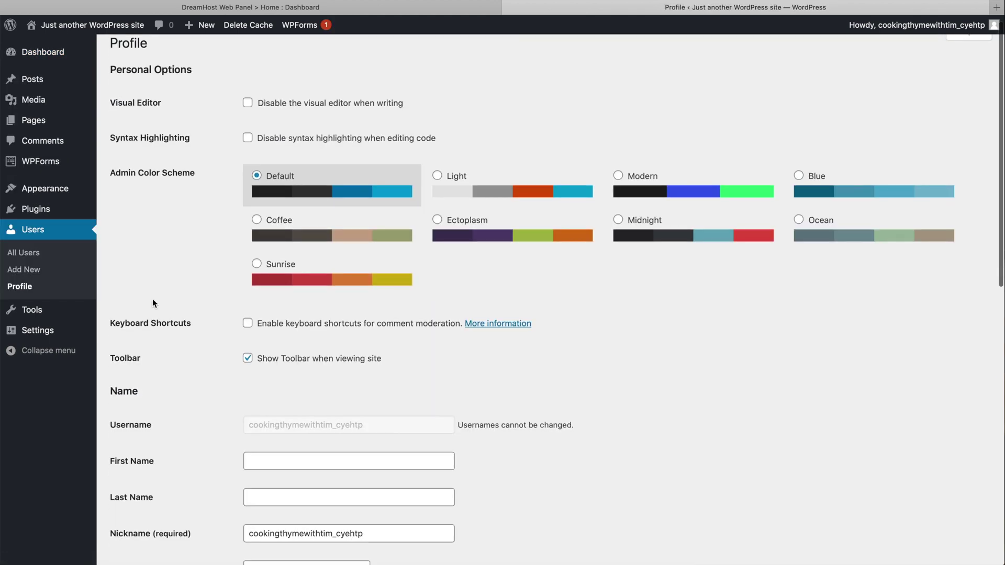
{"action": "scroll", "coordinate": [153, 301], "scroll_direction": "down", "scroll_amount": 1}
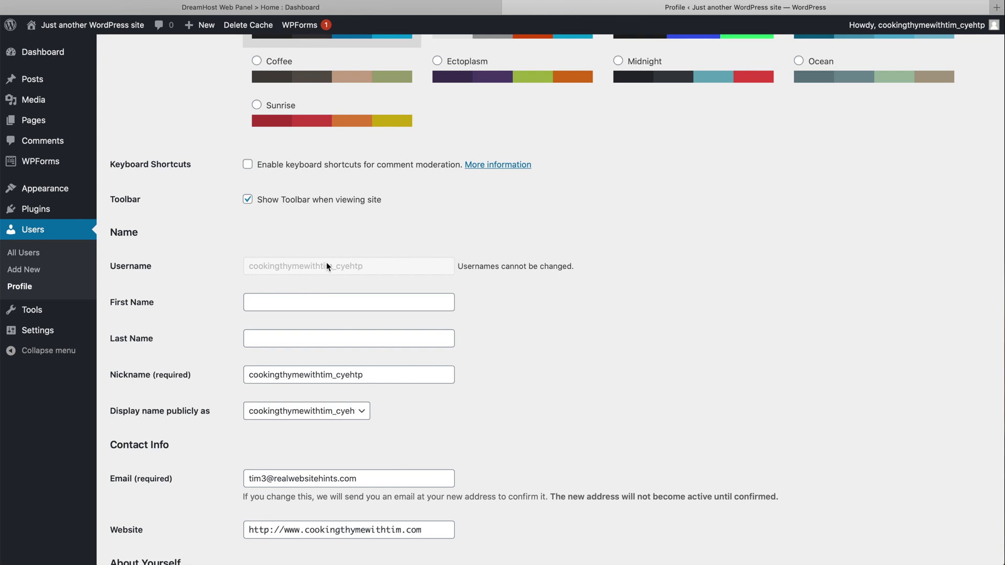
{"action": "left_click", "coordinate": [311, 7]}
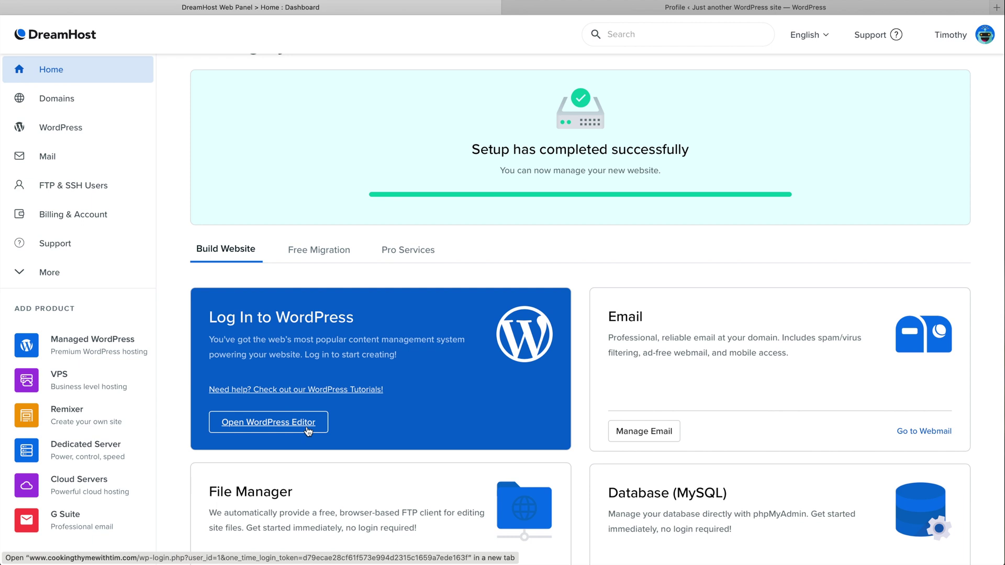
{"action": "left_click", "coordinate": [667, 8]}
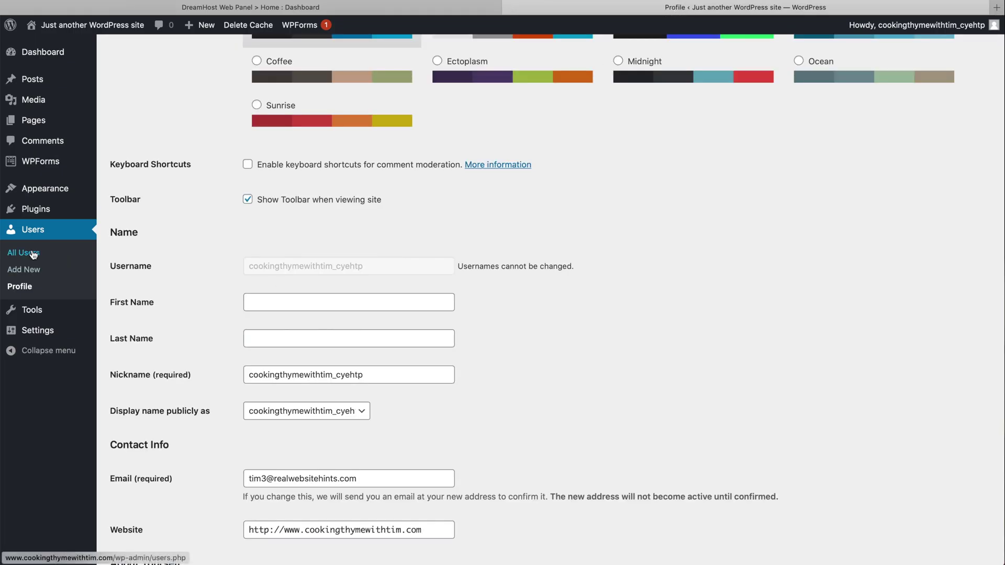
Open the administrator account from All Users, check its Nickname, then return to All Users.
{"action": "left_click", "coordinate": [33, 254]}
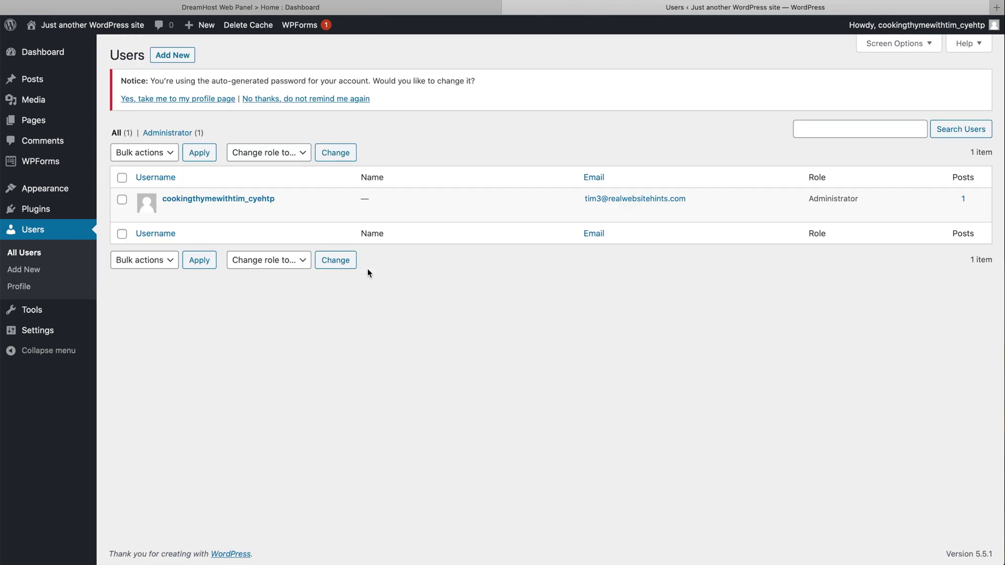
{"action": "mouse_move", "coordinate": [217, 209]}
{"action": "left_click", "coordinate": [170, 212]}
{"action": "scroll", "coordinate": [406, 379], "scroll_direction": "down", "scroll_amount": 1}
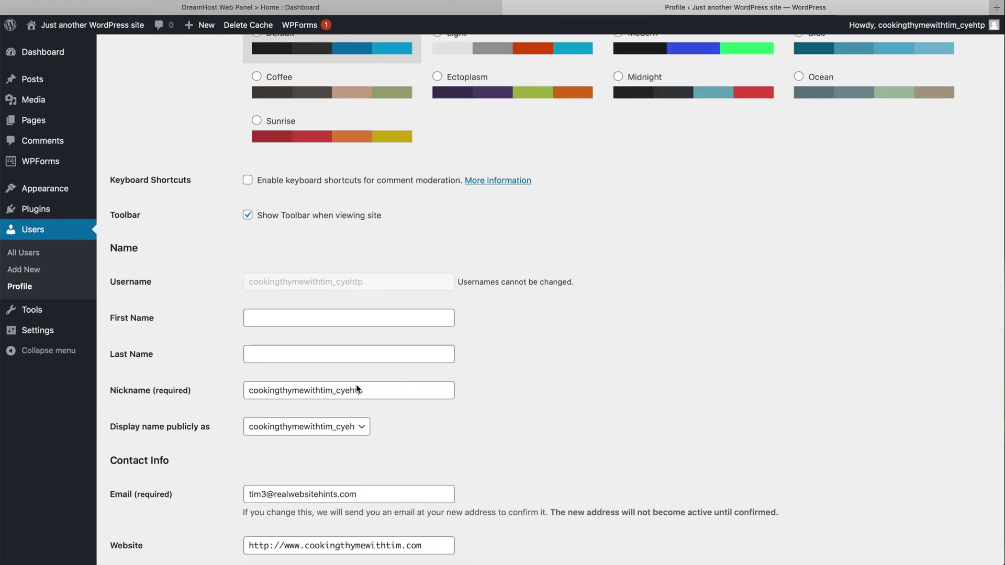
{"action": "left_click", "coordinate": [369, 398]}
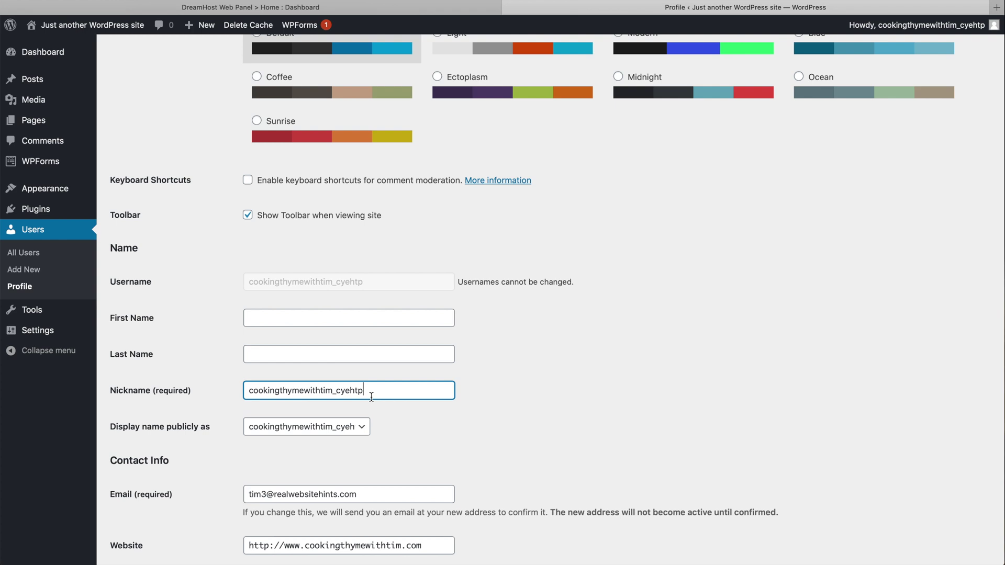
{"action": "double_click", "coordinate": [371, 397]}
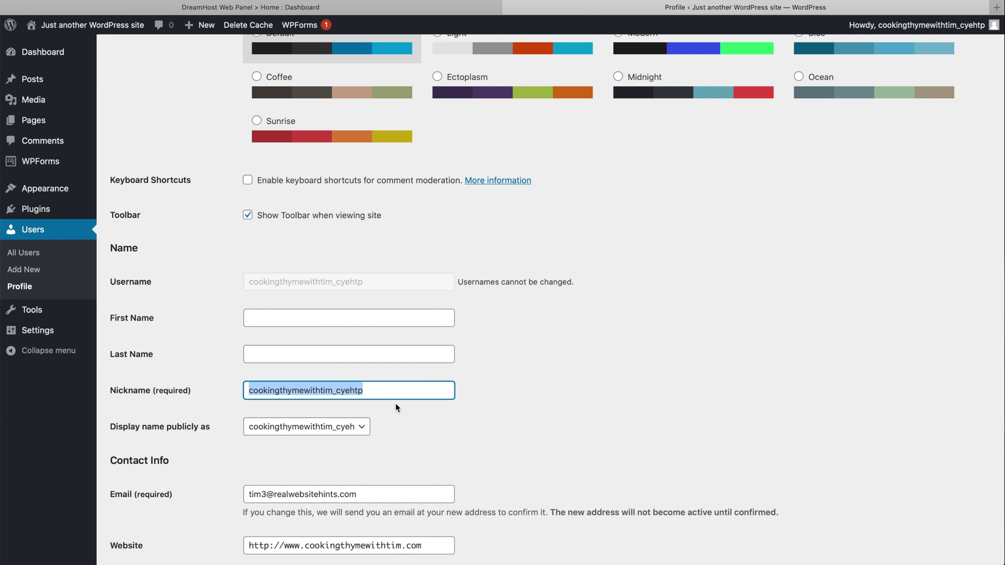
{"action": "scroll", "coordinate": [395, 404], "scroll_direction": "down", "scroll_amount": 2}
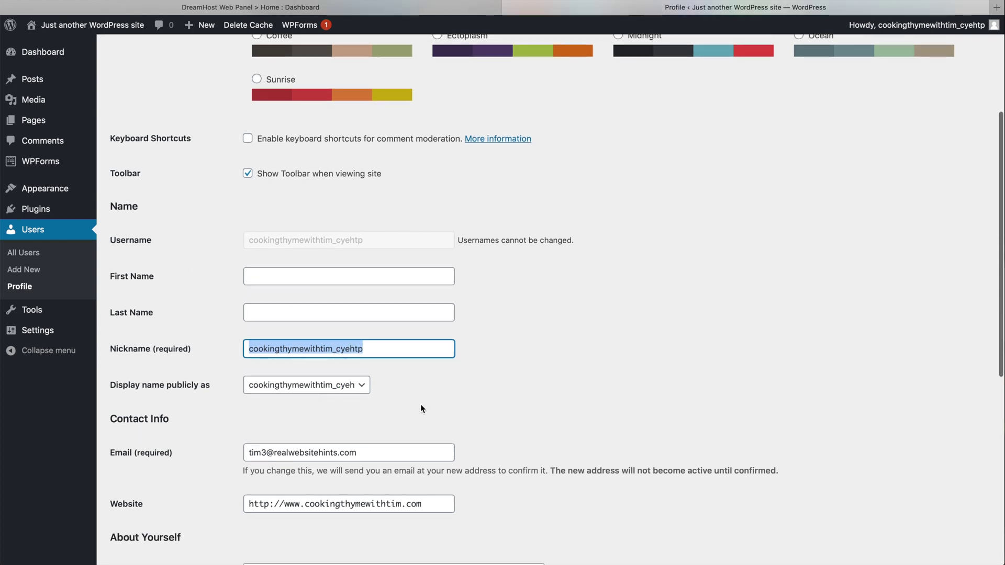
{"action": "left_click", "coordinate": [28, 253]}
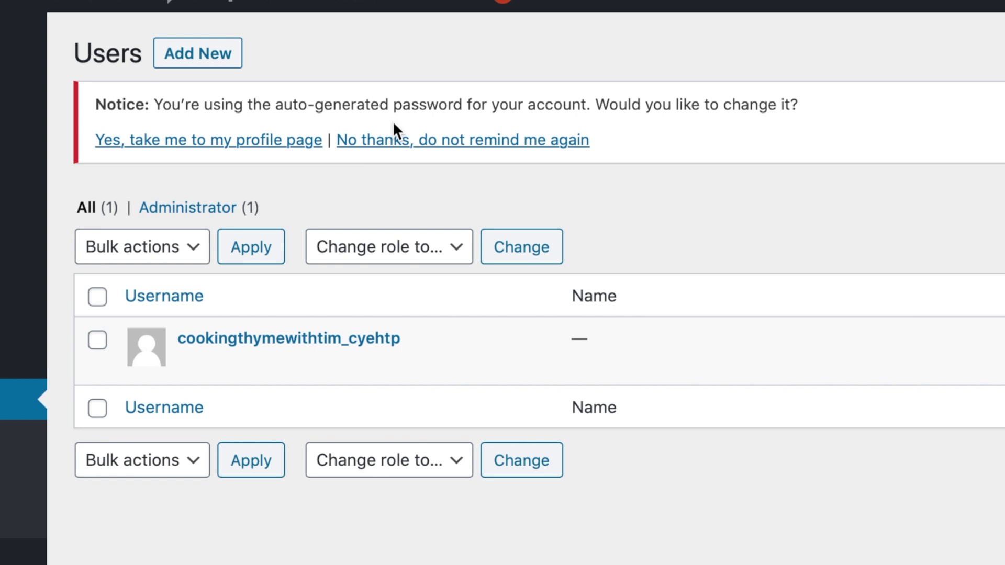
Dismiss the password reminder and start a new user 'realwebsitehints' with the user's e-mail address.
{"action": "left_click", "coordinate": [401, 143]}
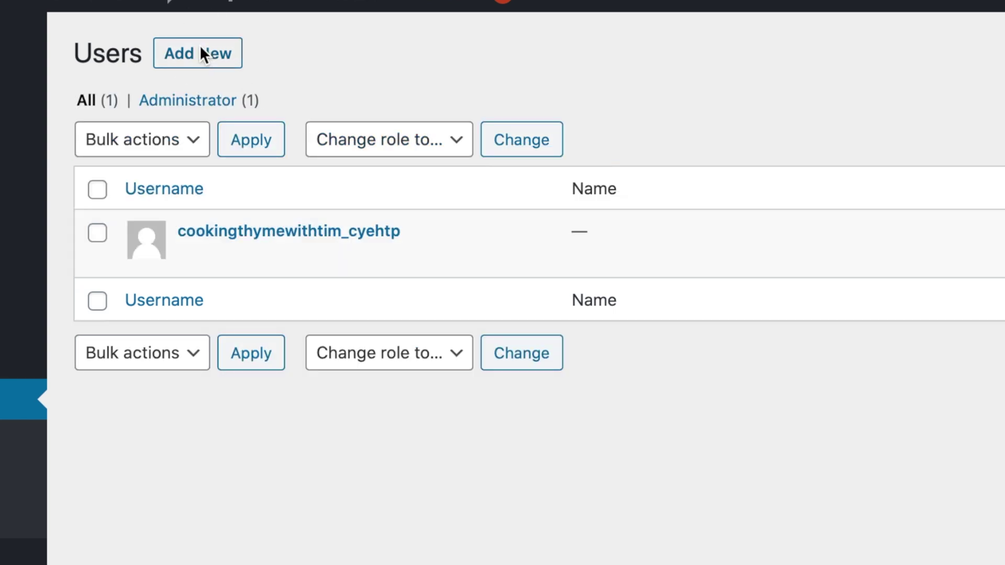
{"action": "left_click", "coordinate": [201, 50]}
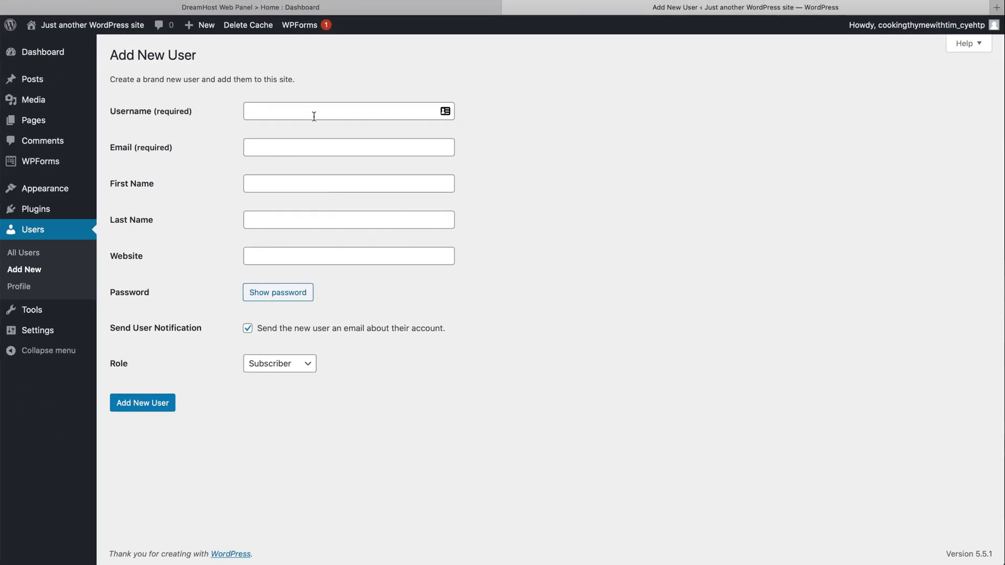
{"action": "left_click", "coordinate": [290, 116]}
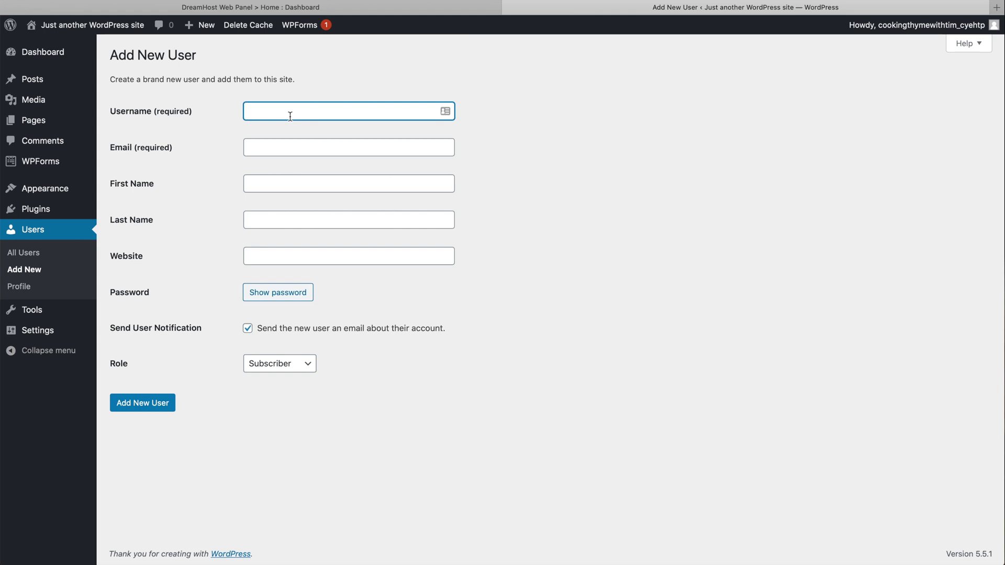
{"action": "type", "text": "realwebsitehints"}
{"action": "left_click", "coordinate": [296, 150]}
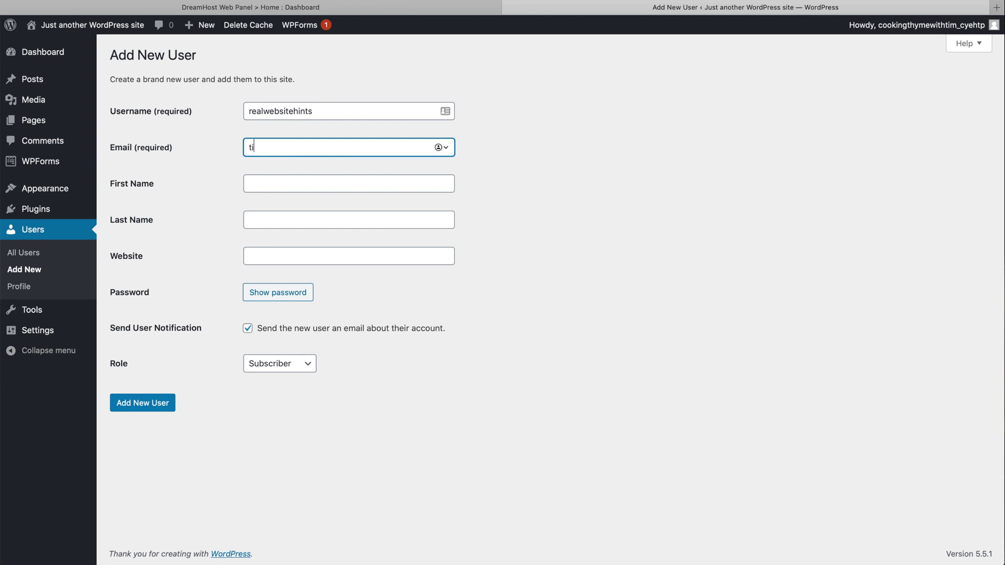
{"action": "left_click", "coordinate": [381, 219]}
{"action": "left_click", "coordinate": [351, 259]}
Generate a strong password for the new user and set the role to Administrator.
{"action": "left_click", "coordinate": [288, 297]}
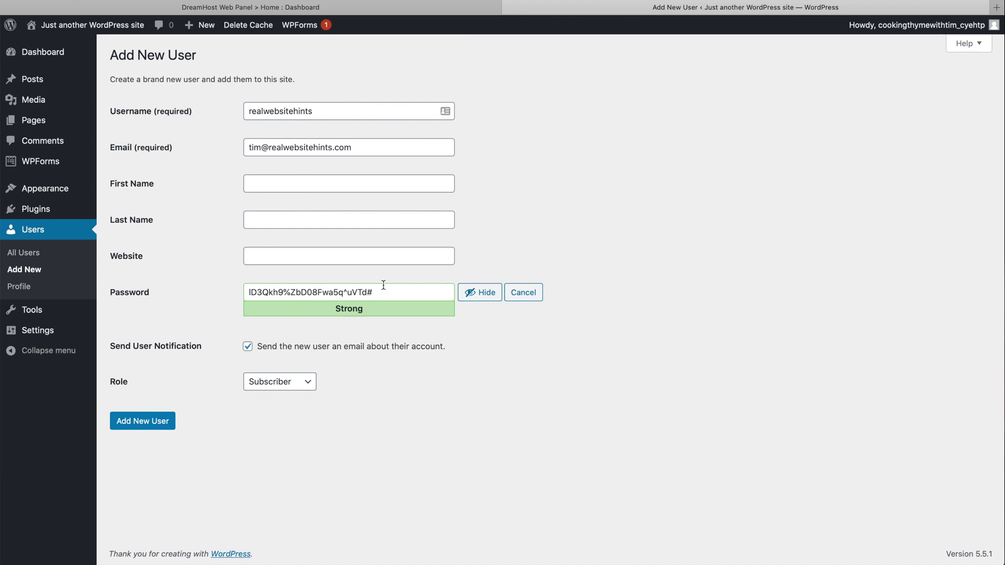
{"action": "left_click", "coordinate": [307, 379]}
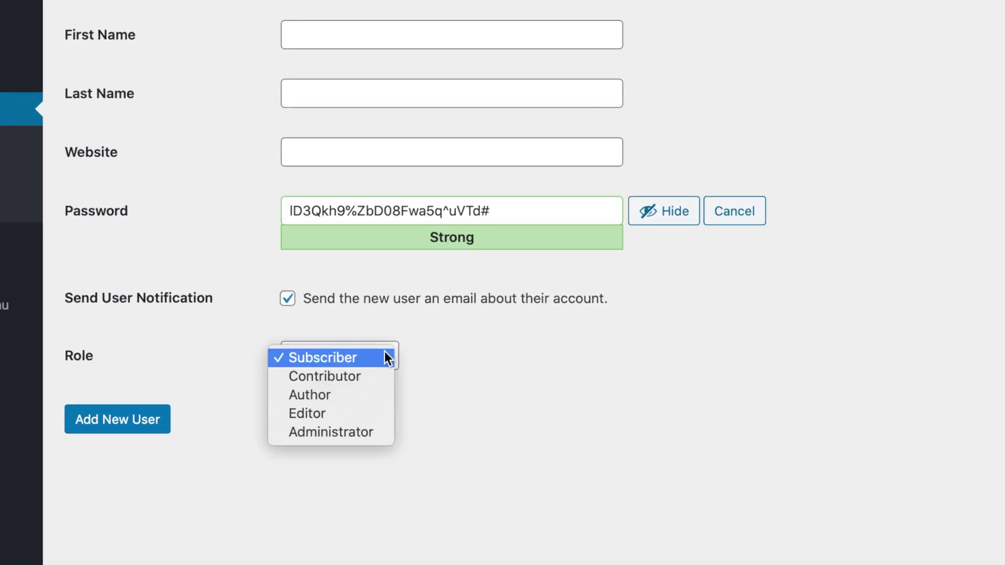
{"action": "left_click", "coordinate": [372, 425]}
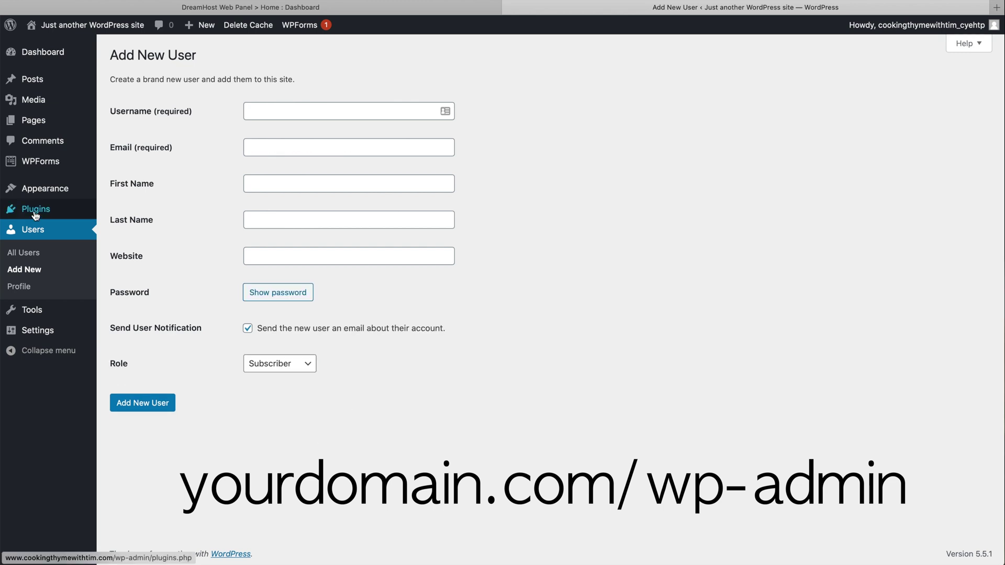
Delete the Hello Dolly plugin from the Plugins list and confirm.
{"action": "left_click", "coordinate": [34, 209]}
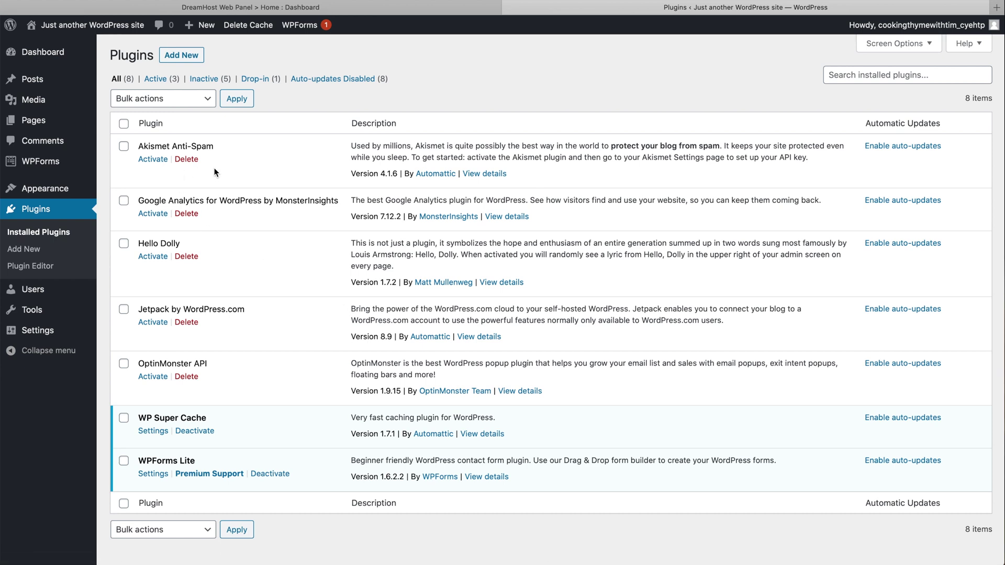
{"action": "left_click", "coordinate": [192, 257]}
{"action": "left_click", "coordinate": [612, 290]}
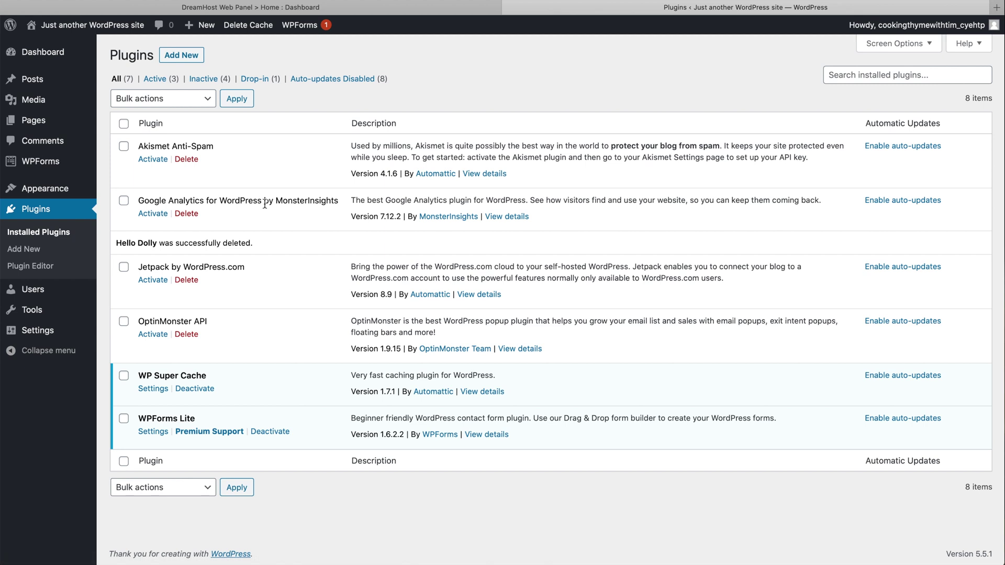
Delete the MonsterInsights Google Analytics and OptinMonster API plugins, then return to the DreamHost panel.
{"action": "left_click", "coordinate": [188, 215]}
{"action": "left_click", "coordinate": [610, 298]}
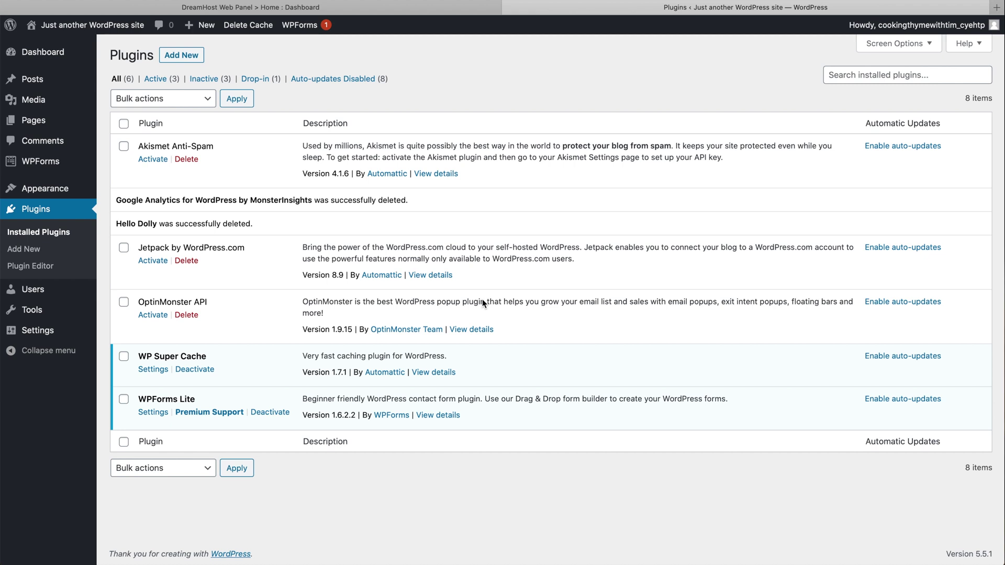
{"action": "left_click", "coordinate": [188, 316]}
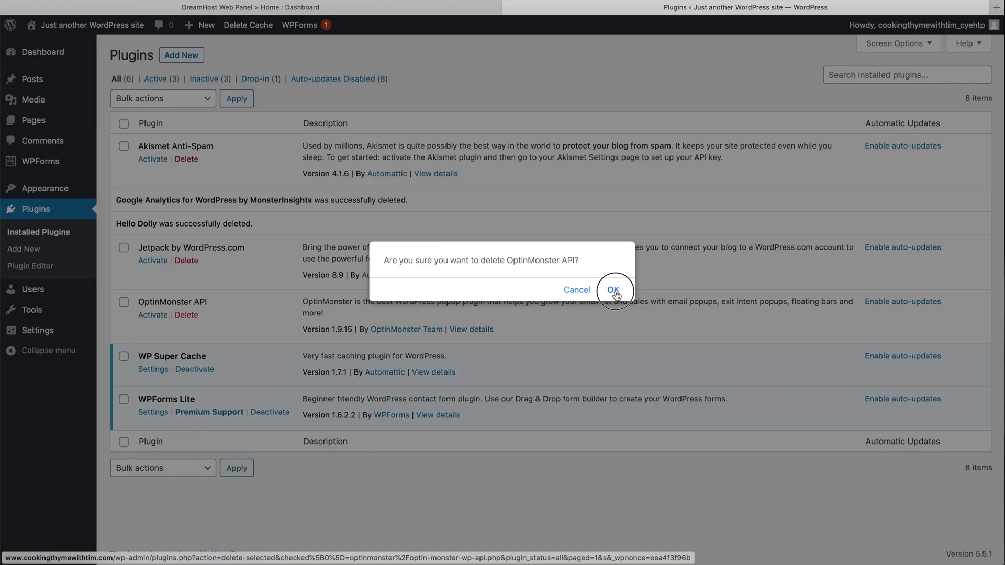
{"action": "left_click", "coordinate": [612, 289]}
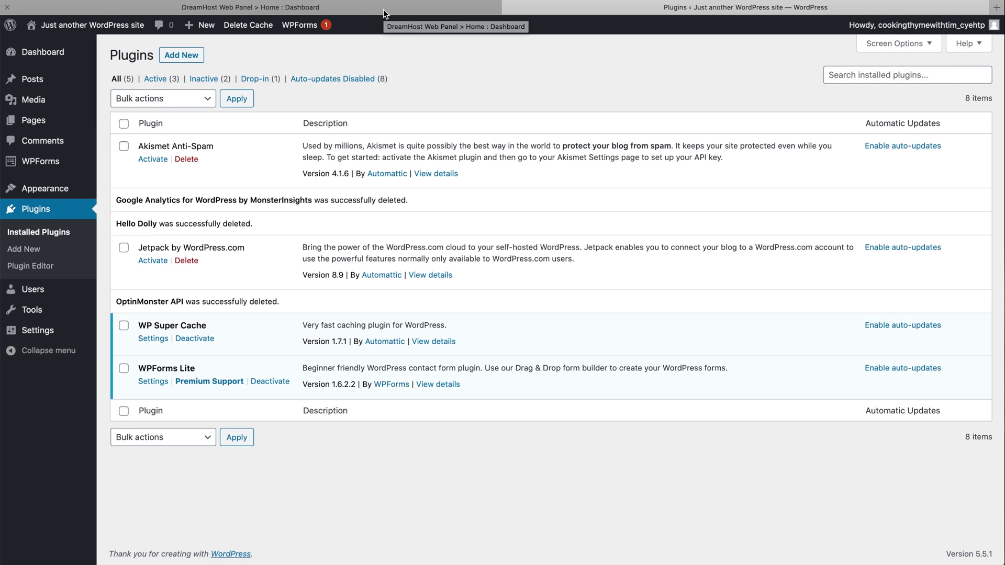
{"action": "left_click", "coordinate": [384, 8]}
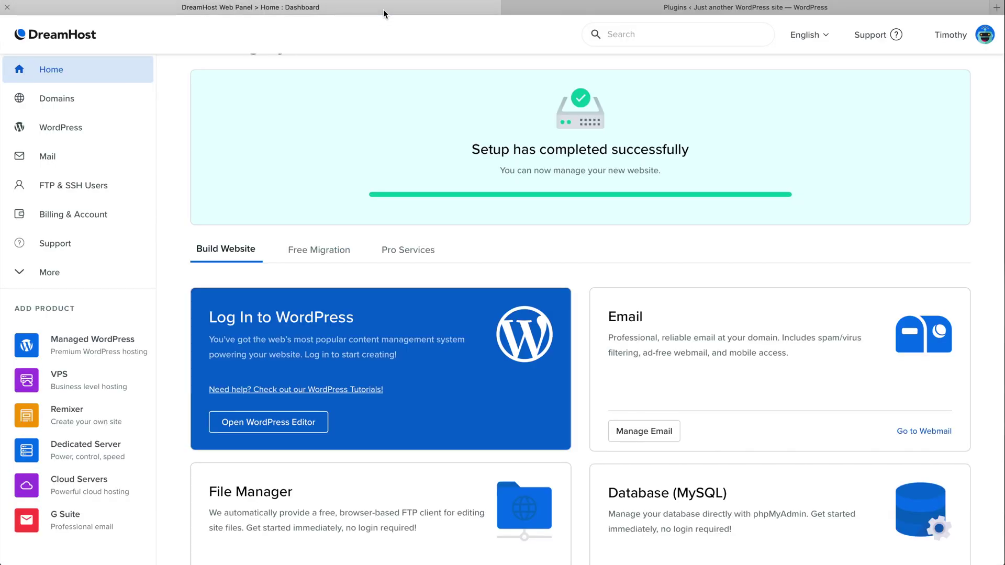